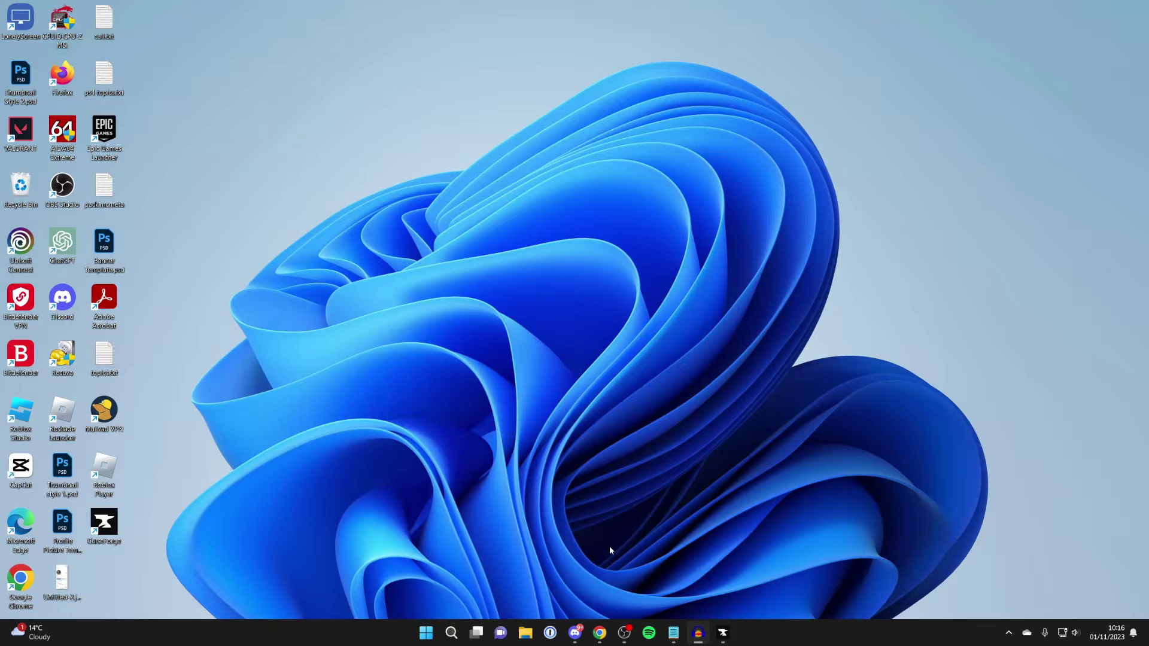
Switch to Chrome and look through the Apex Hosting home page's Minecraft server hosting features.
left_click(598, 638)
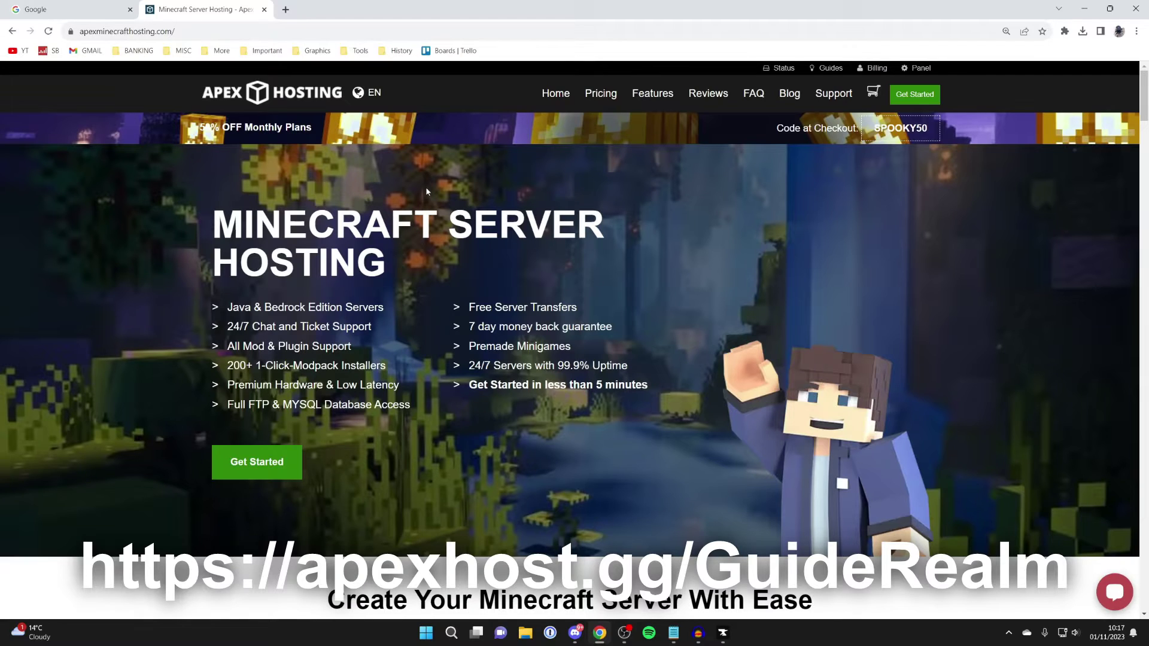
scroll(429, 224, "down", 6)
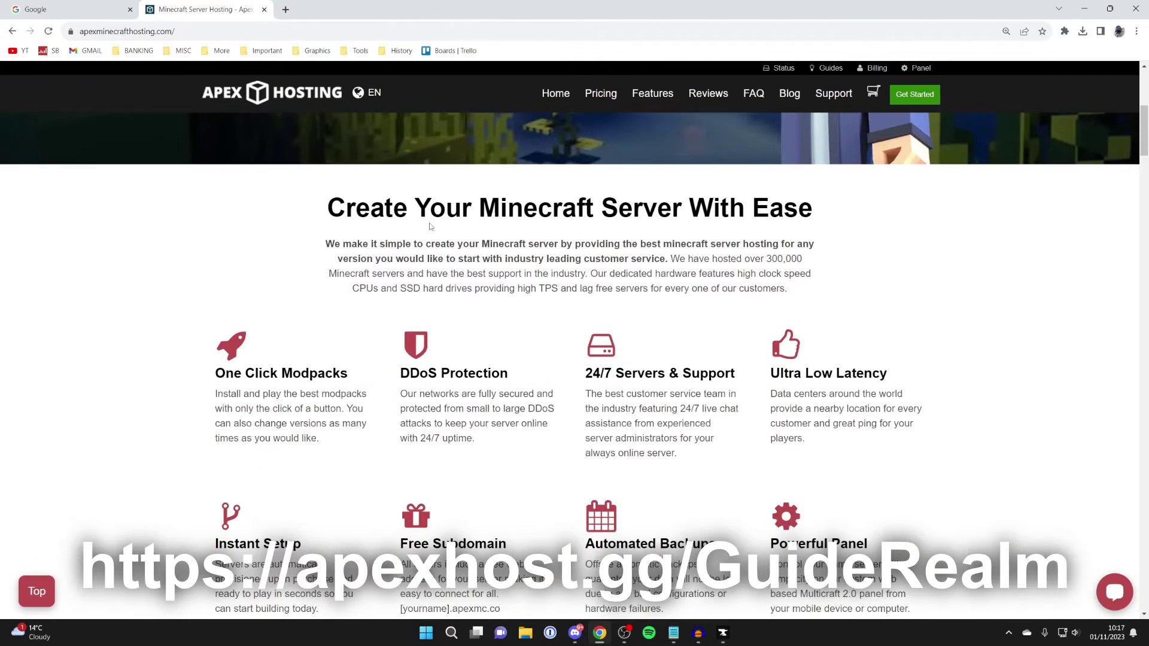
scroll(431, 226, "down", 2)
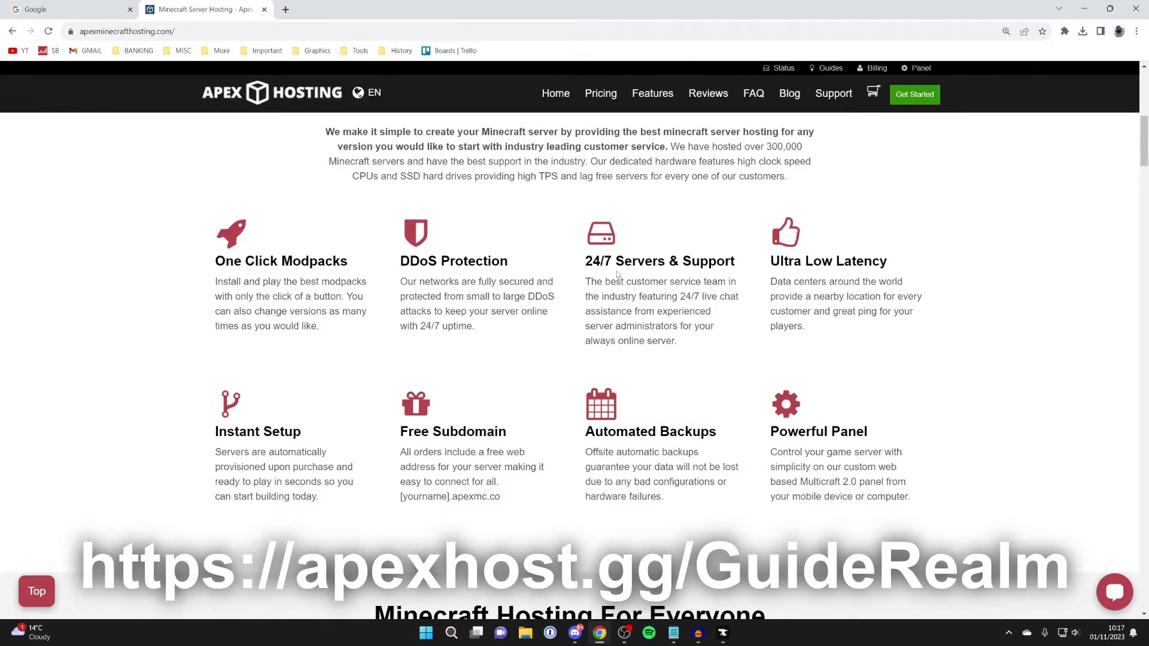
scroll(601, 286, "up", 8)
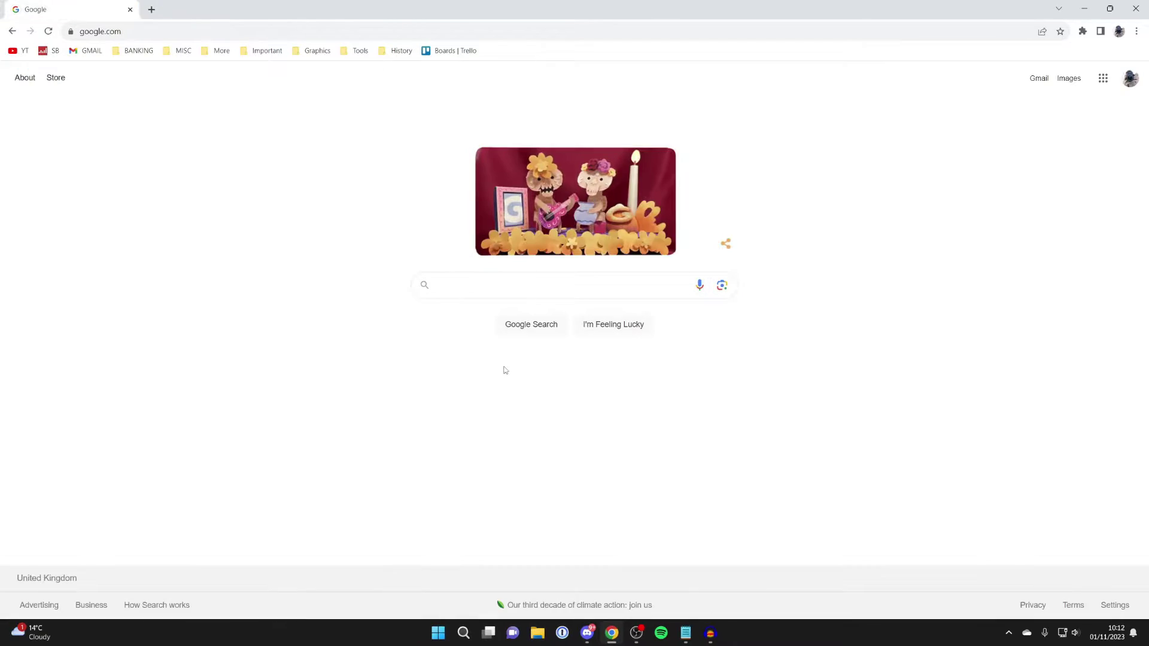
Search Google for curseforge, download the CurseForge Windows app installer from its official site, and close the browser.
type("curseforge")
key("Return")
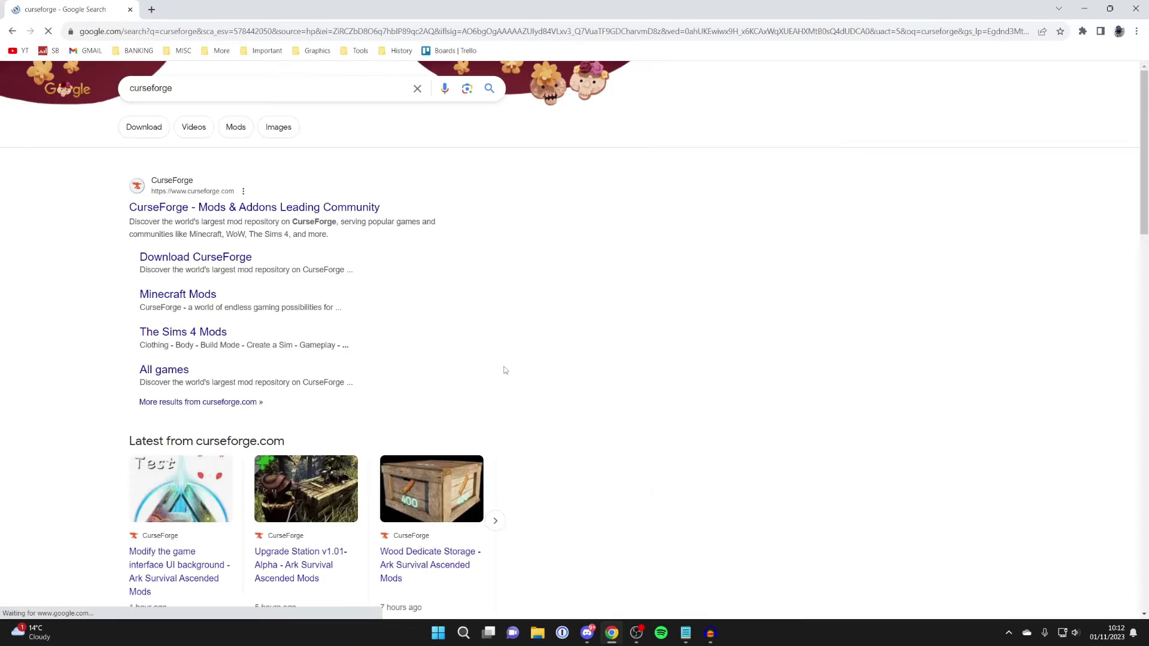
left_click(210, 206)
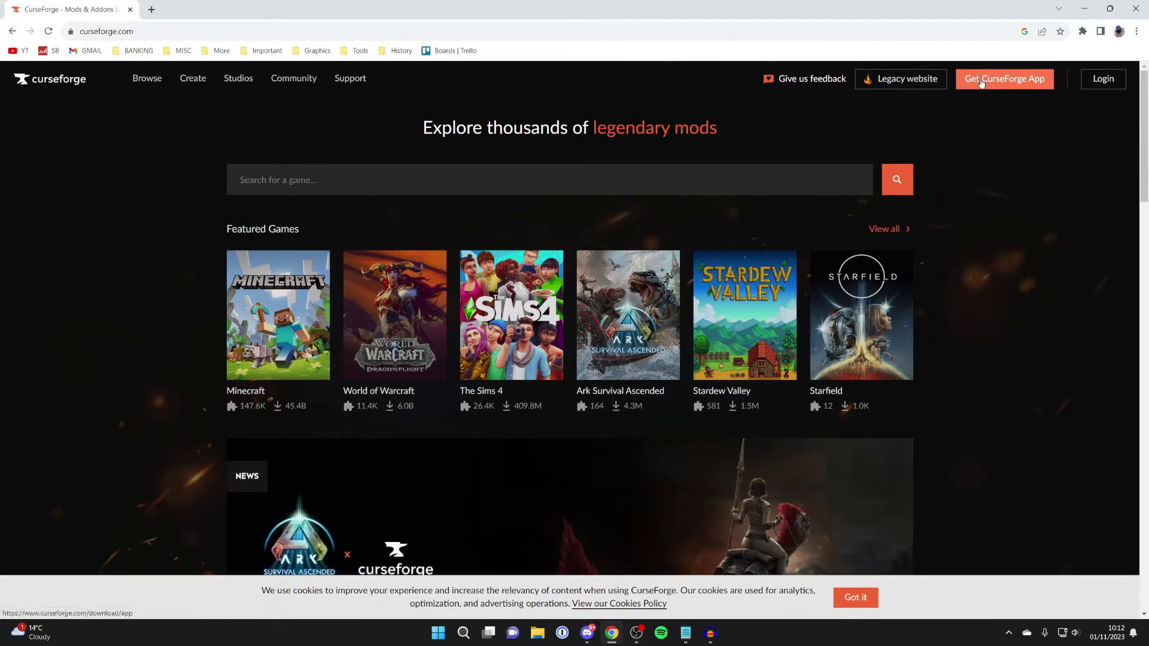
left_click(981, 83)
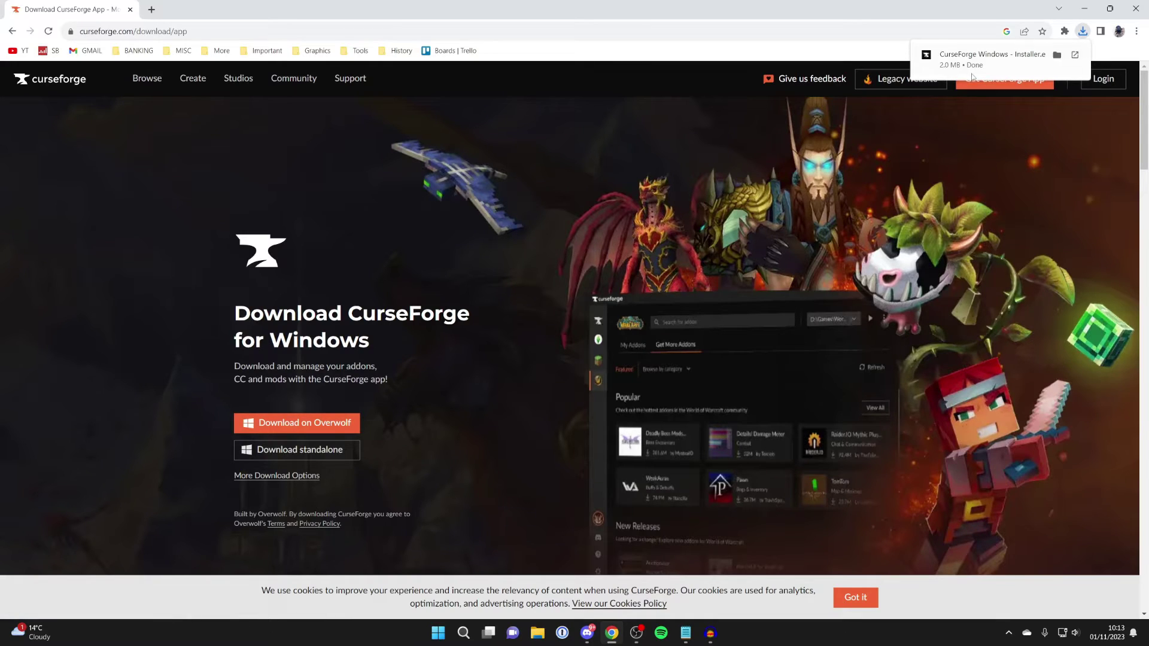
left_click(1135, 9)
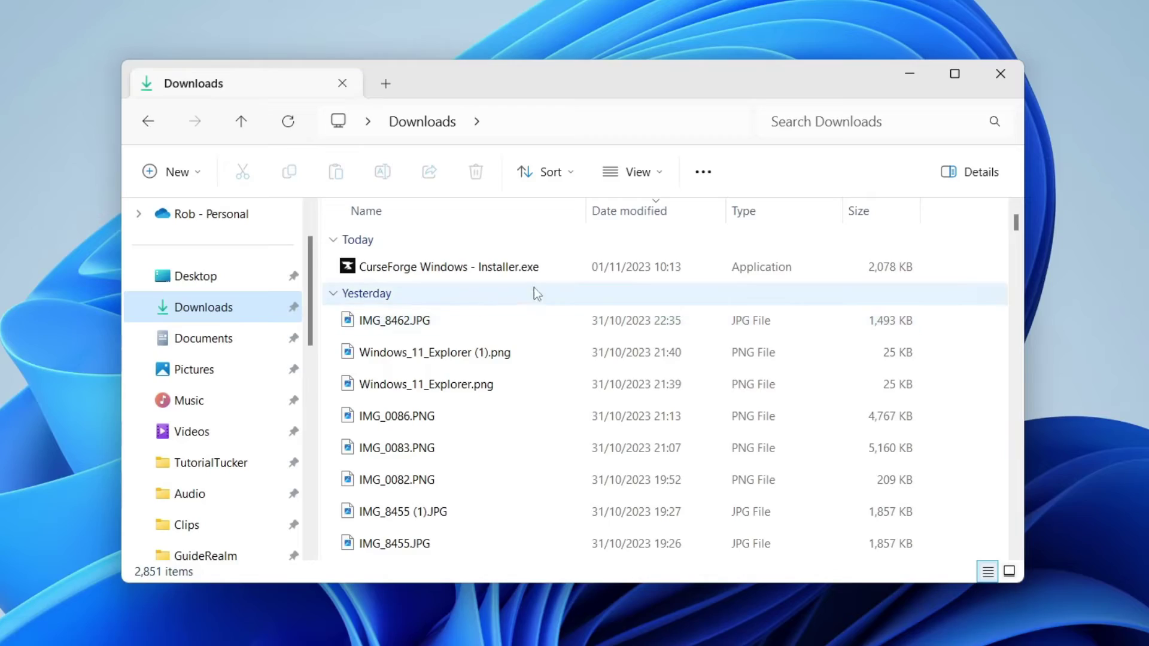
Run CurseForge Windows - Installer.exe from Downloads and install the app in the default folder, accepting the terms and privacy notice.
left_click(585, 273)
double_click(596, 267)
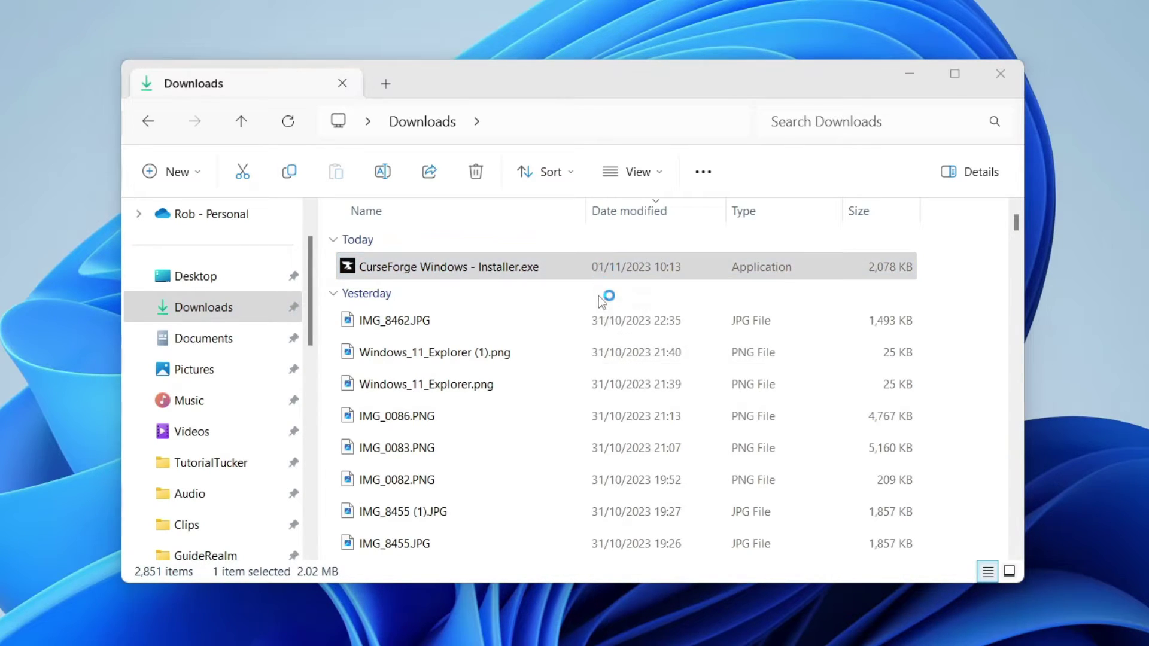
left_click(985, 70)
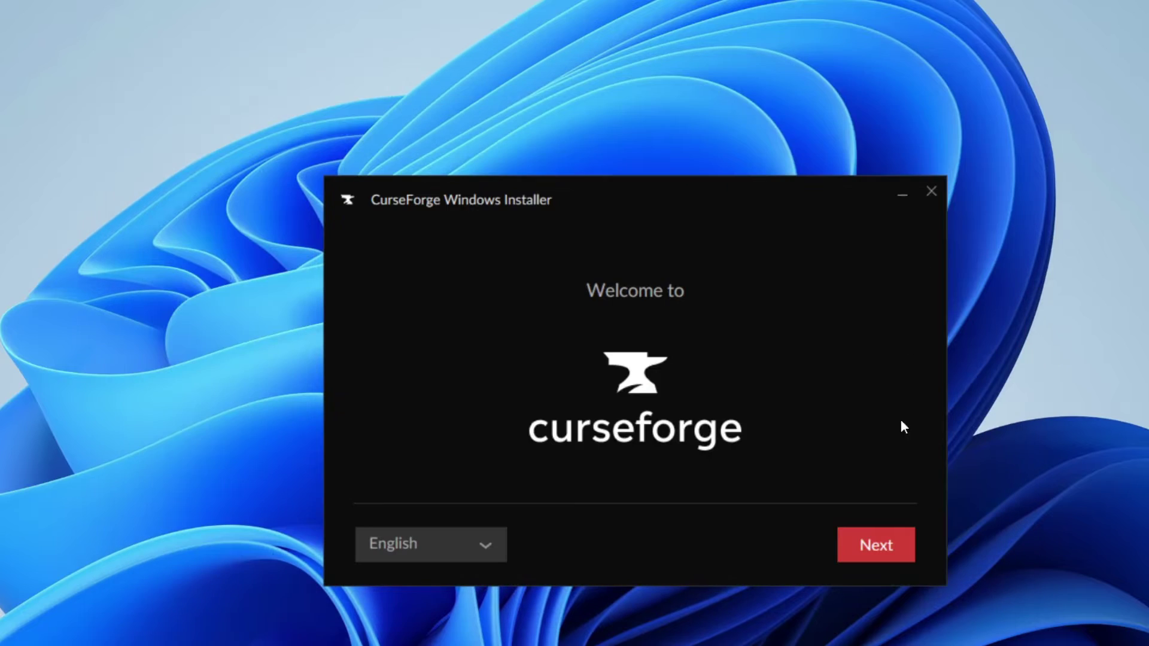
left_click(892, 553)
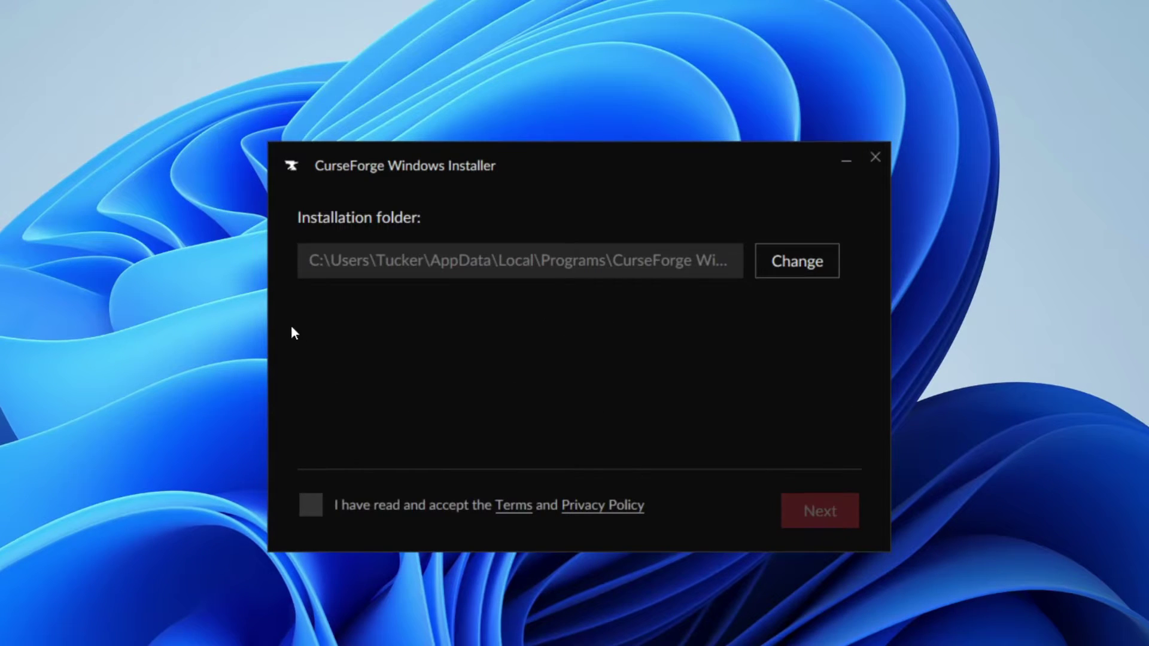
left_click(310, 516)
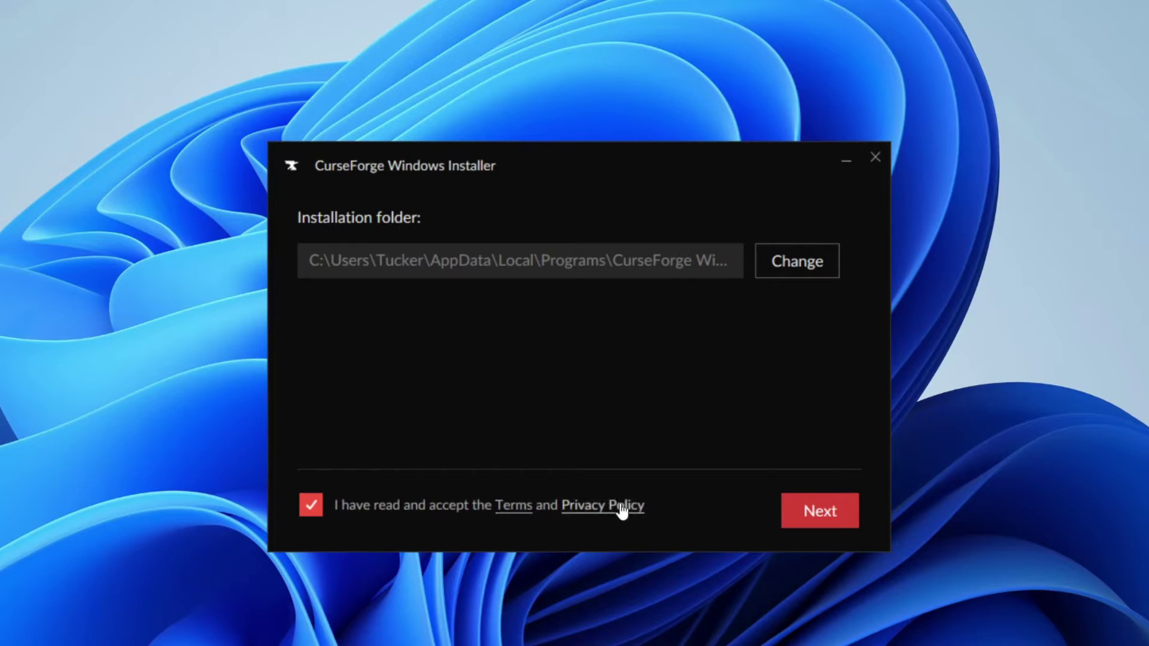
left_click(802, 511)
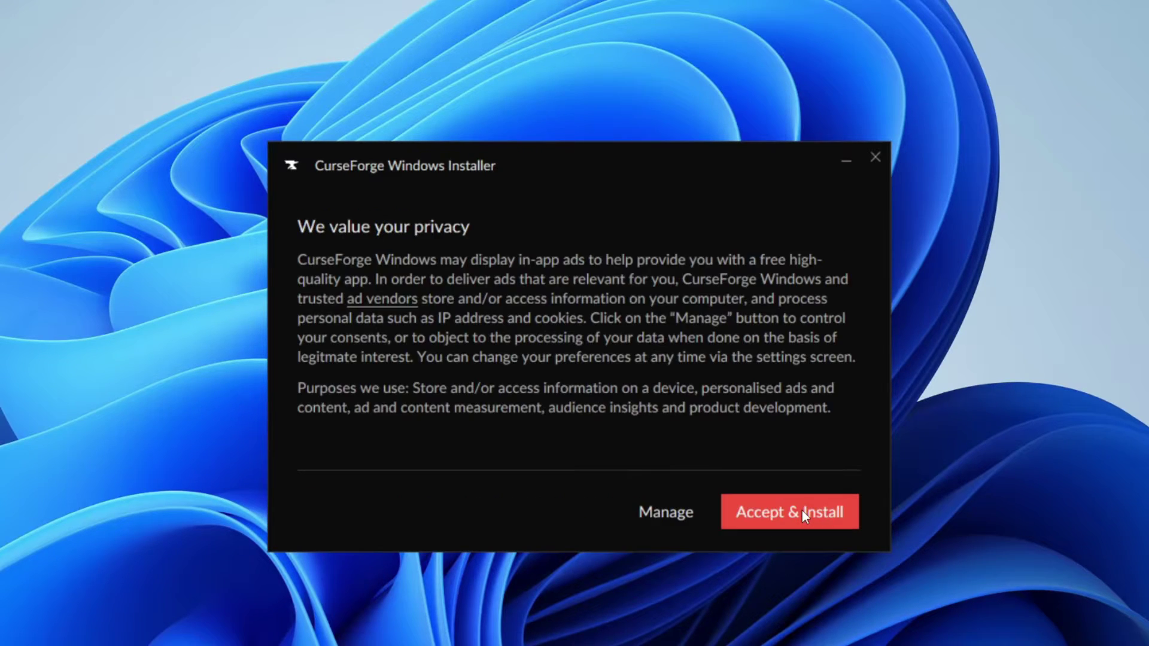
left_click(785, 519)
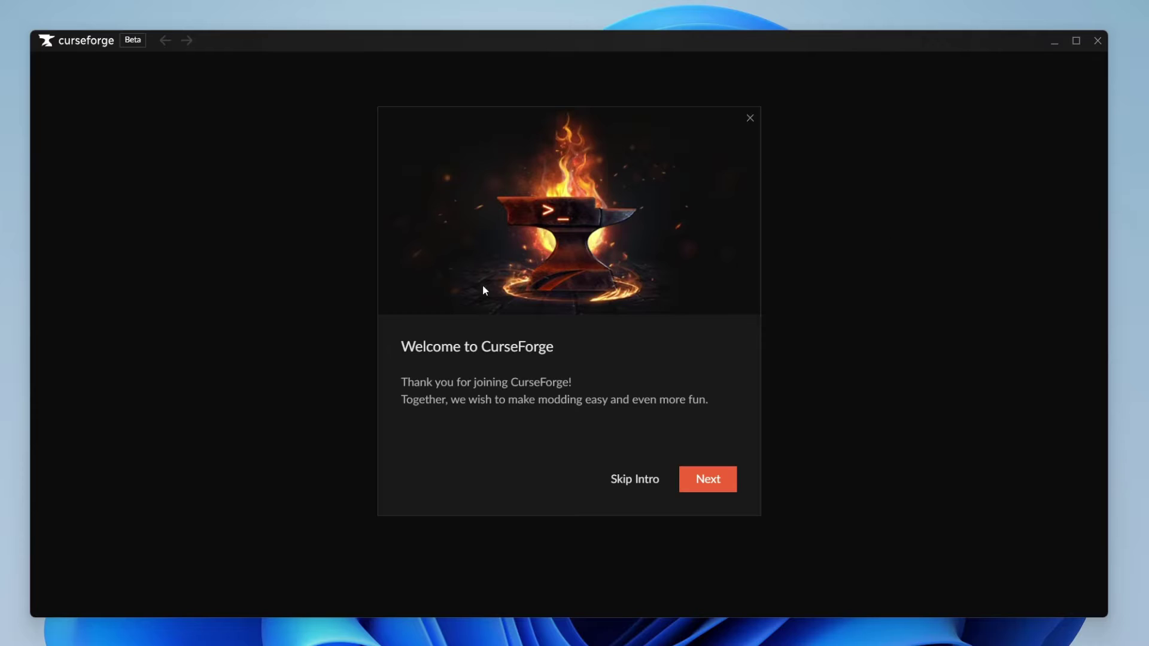
Skip the CurseForge intro and set up Minecraft with the Standard (Recommended) modding folder.
left_click(623, 488)
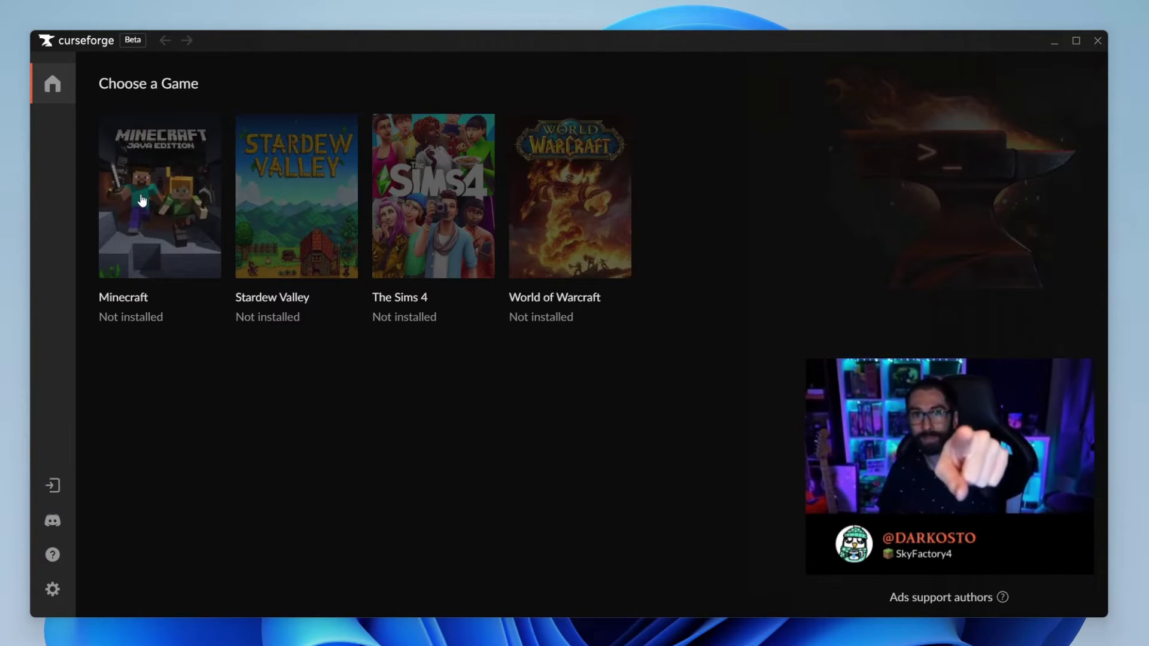
left_click(141, 197)
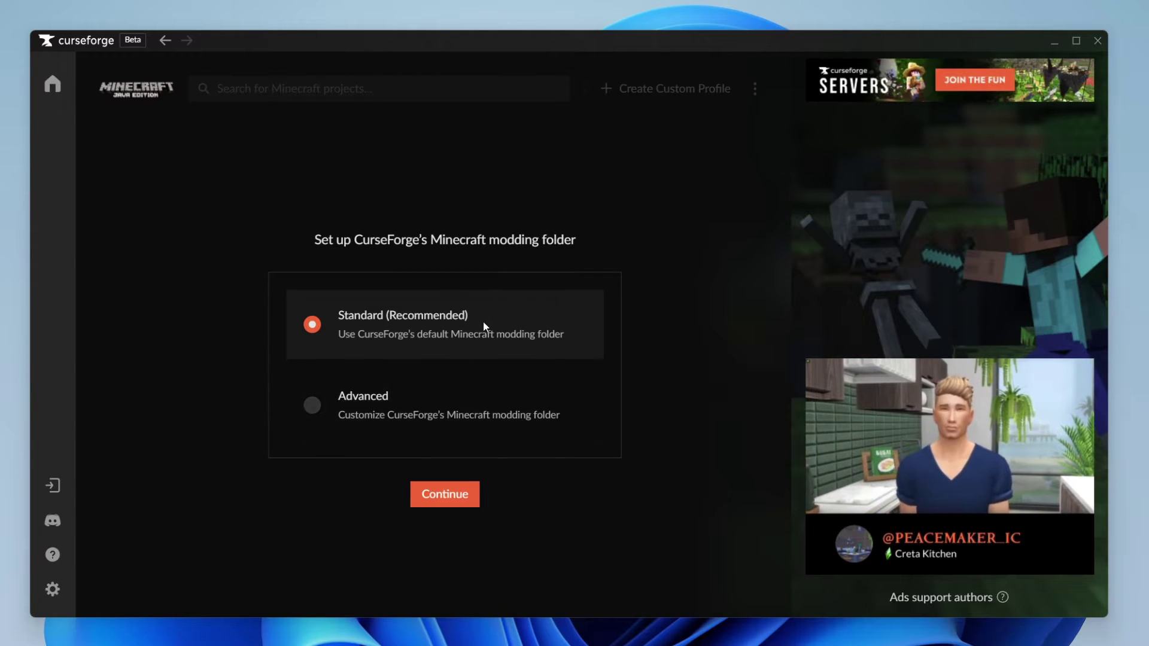
left_click(450, 494)
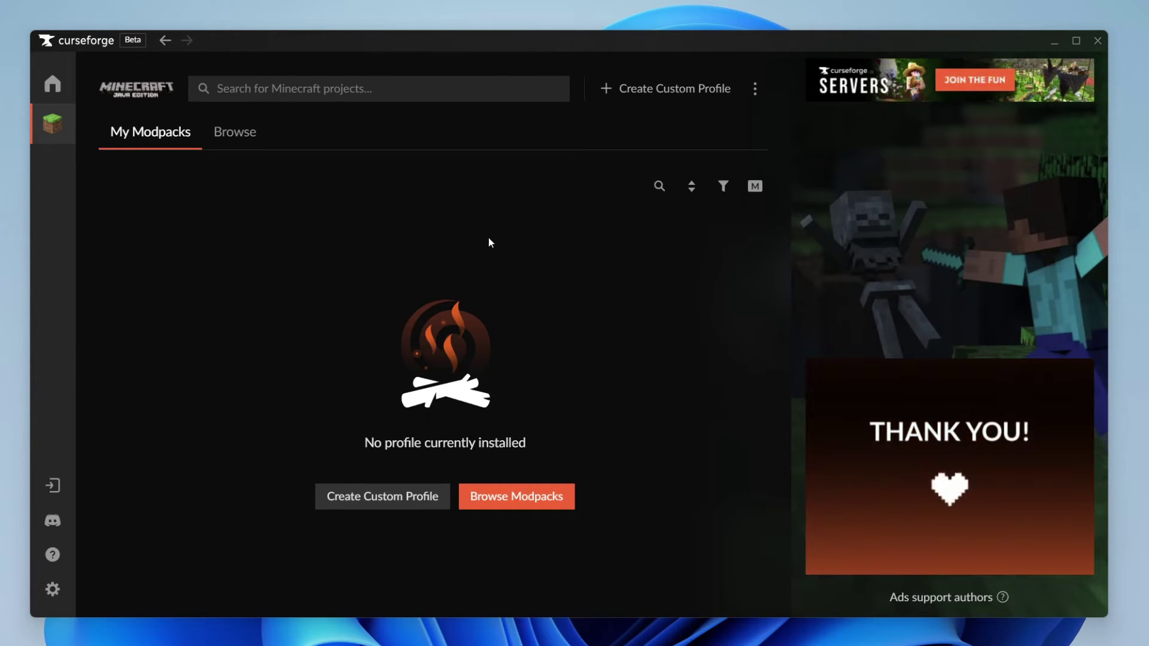
Browse the available Minecraft modpacks and project categories, and install The Pixelmon Modpack.
left_click(536, 509)
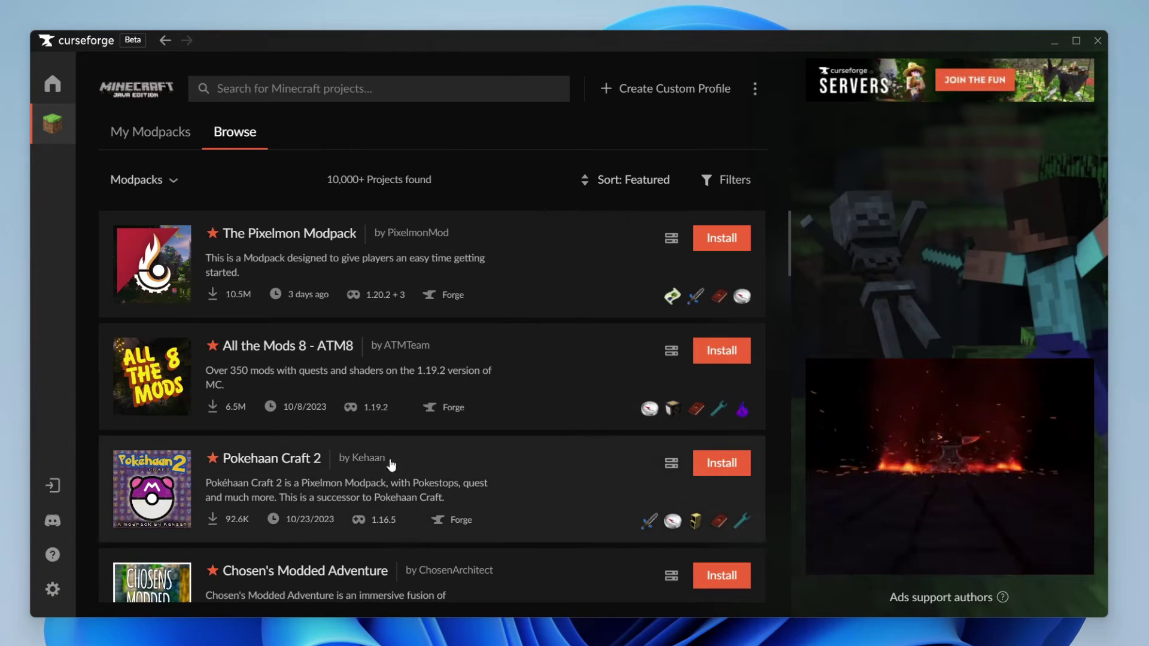
scroll(374, 368, "down", 3)
scroll(374, 364, "down", 3)
scroll(373, 364, "up", 4)
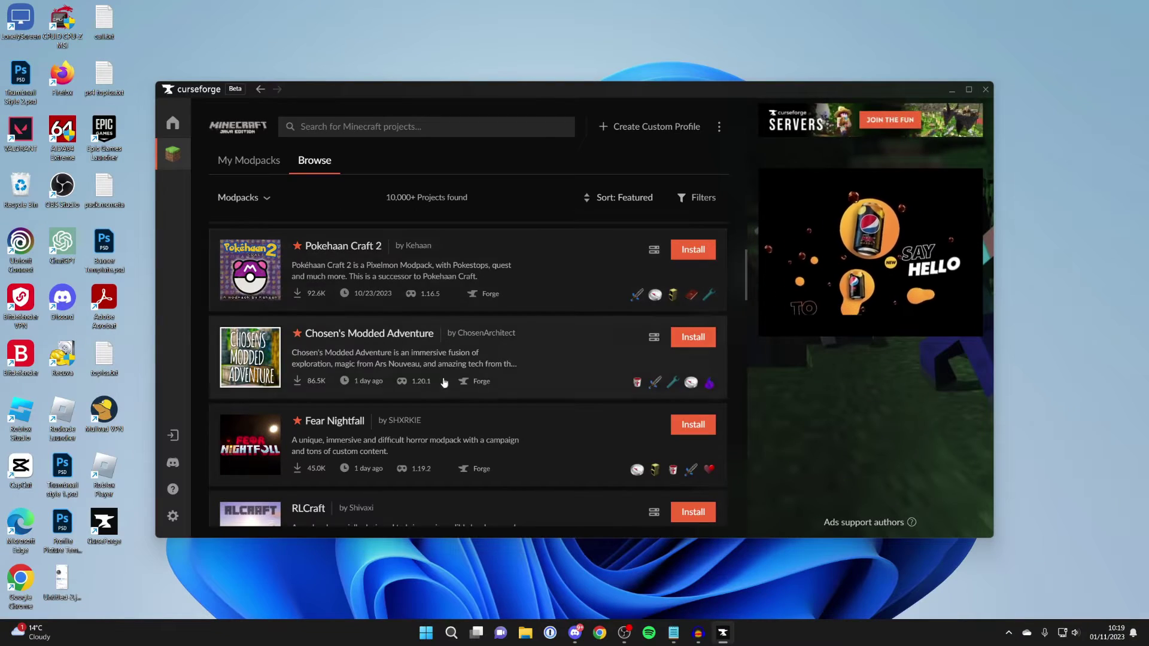
left_click(252, 204)
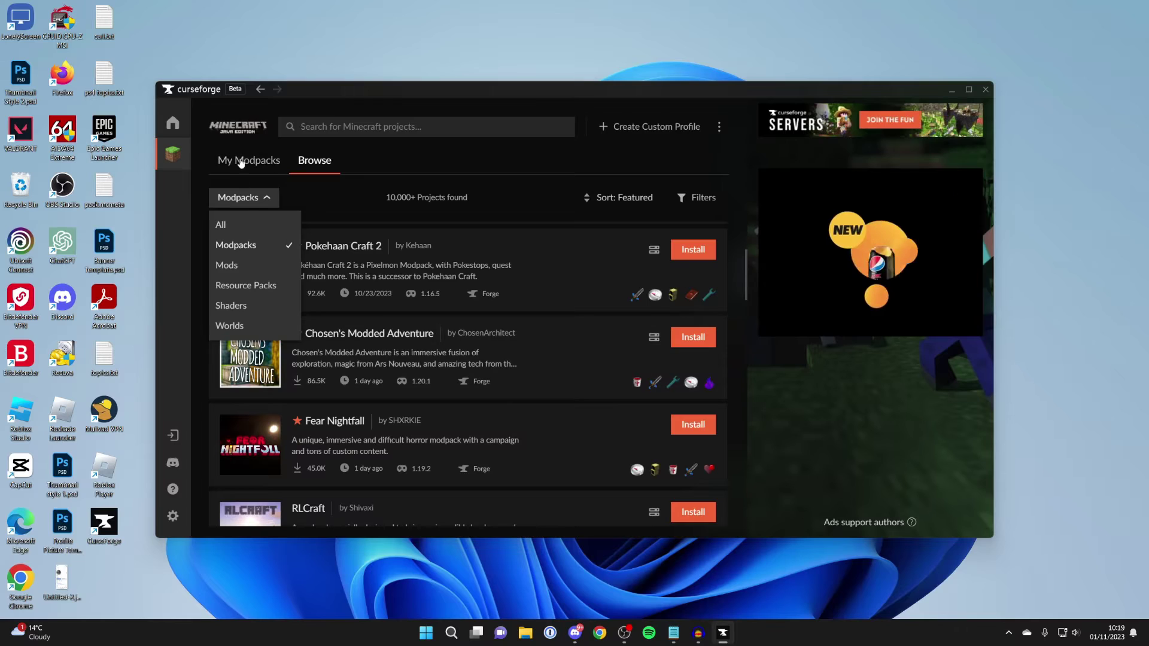
scroll(431, 378, "down", 2)
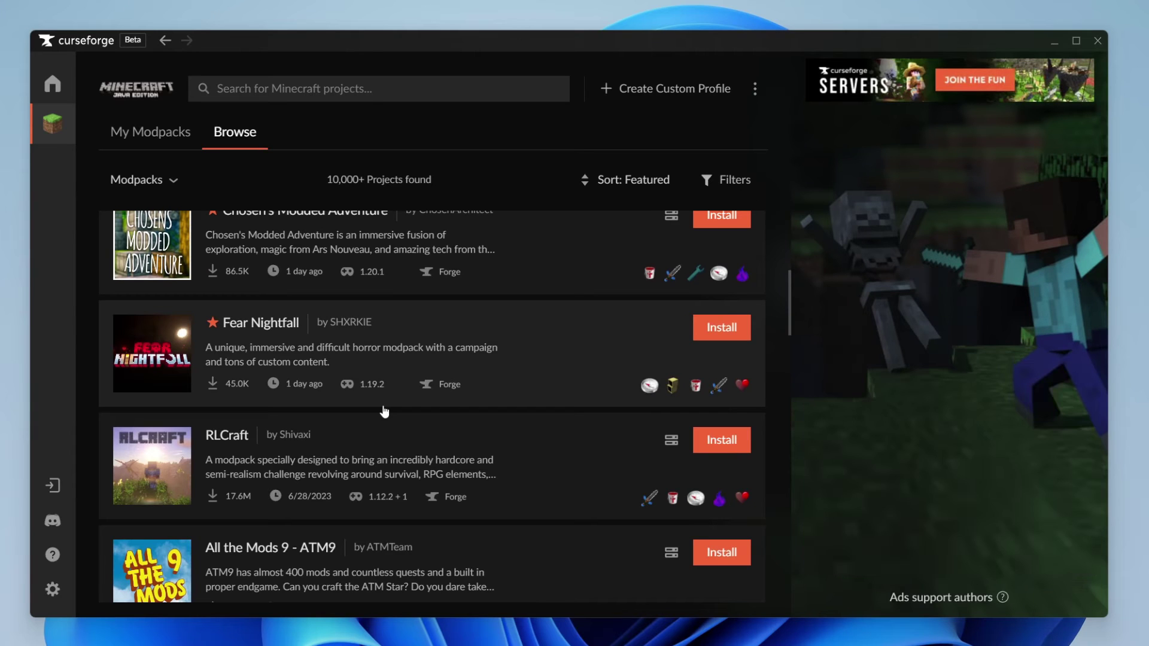
scroll(384, 412, "up", 5)
scroll(385, 412, "down", 8)
scroll(392, 359, "up", 8)
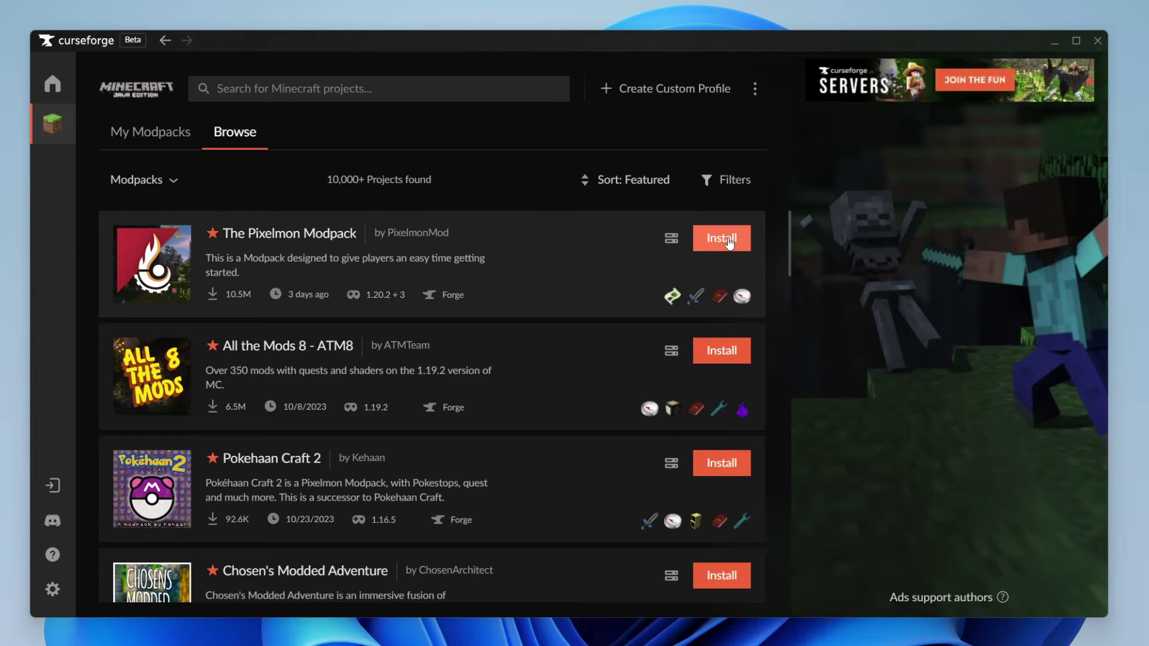
left_click(727, 241)
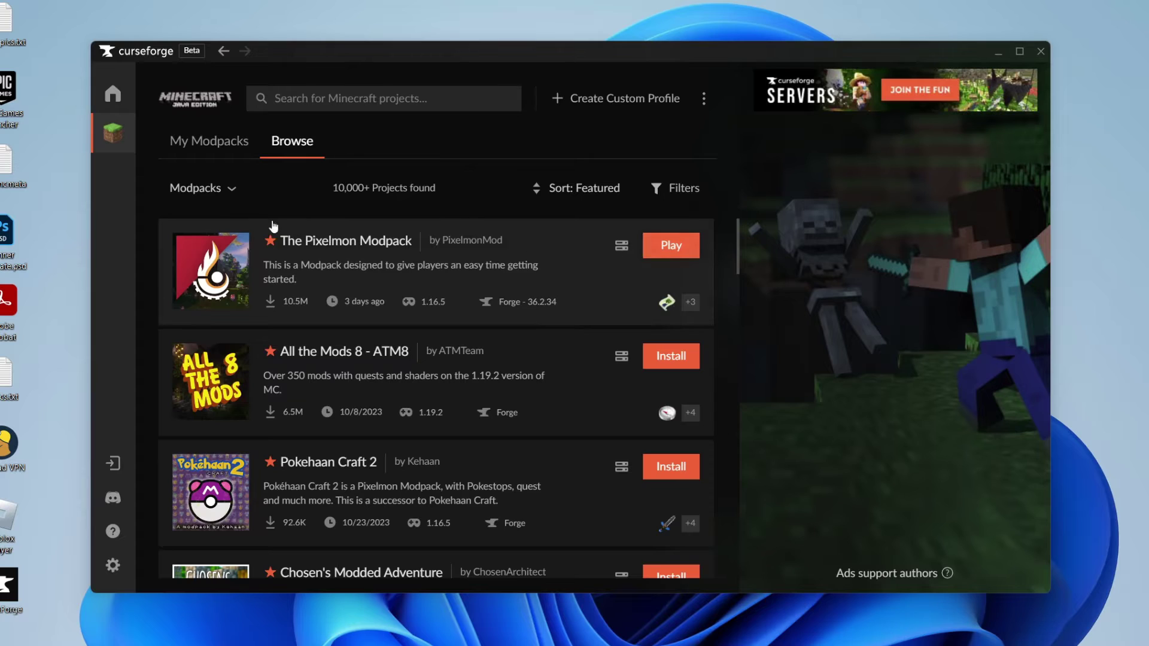
Check the installed modpacks, and list individual Mods in the Minecraft project catalogue.
left_click(216, 150)
left_click(226, 289)
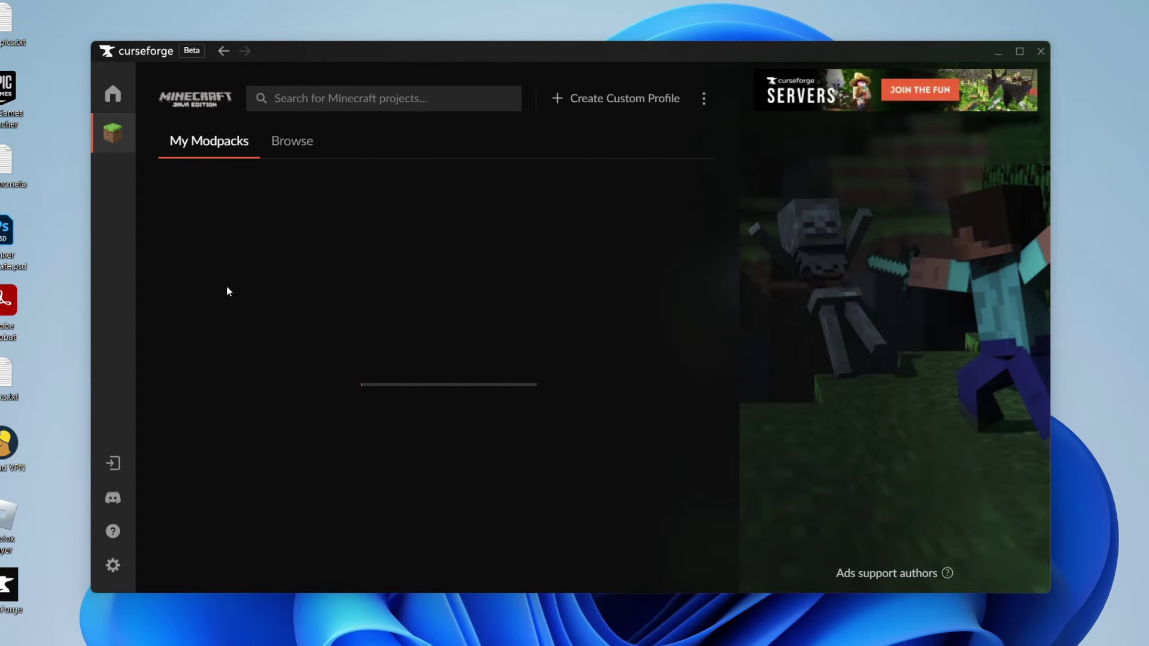
left_click(270, 143)
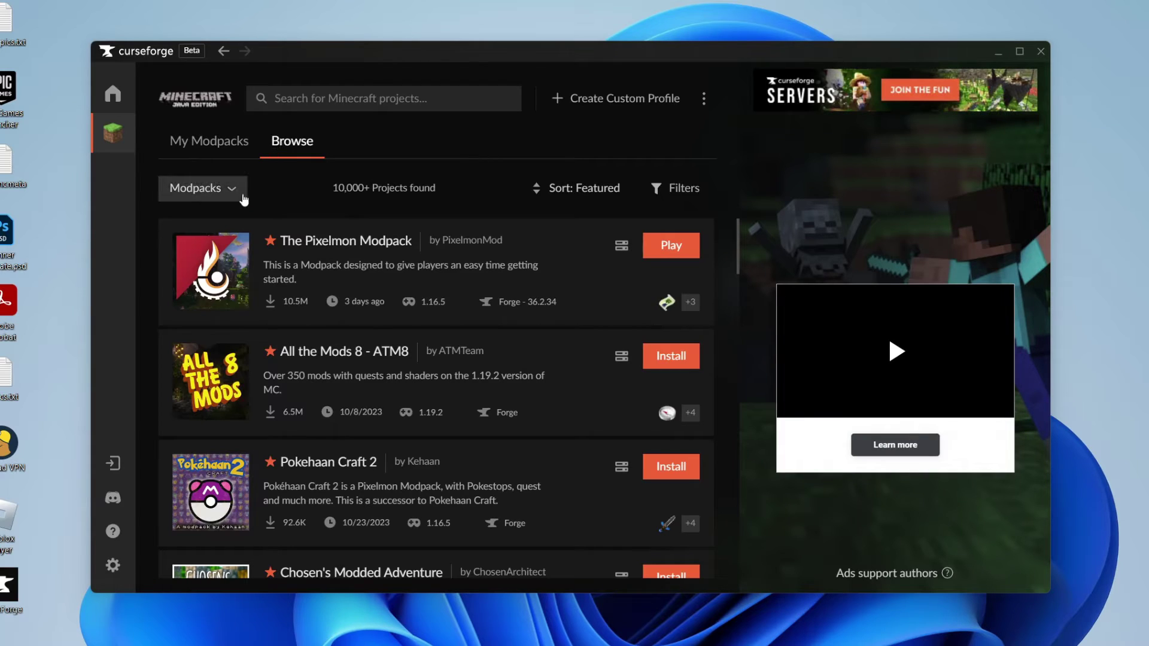
left_click(199, 192)
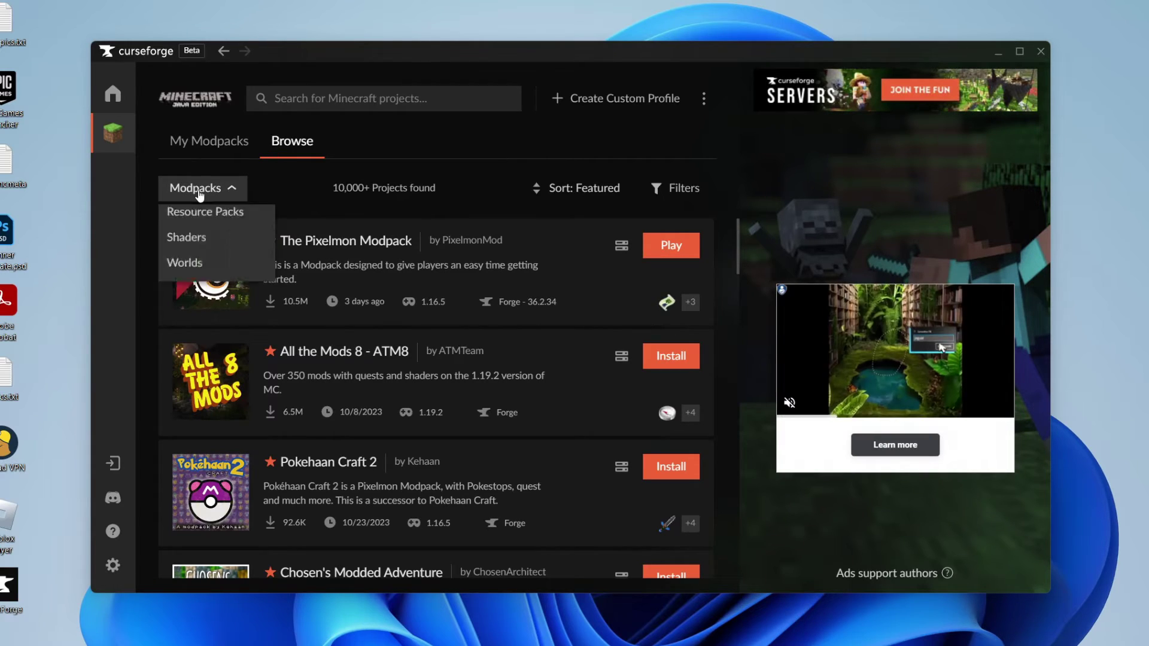
left_click(199, 278)
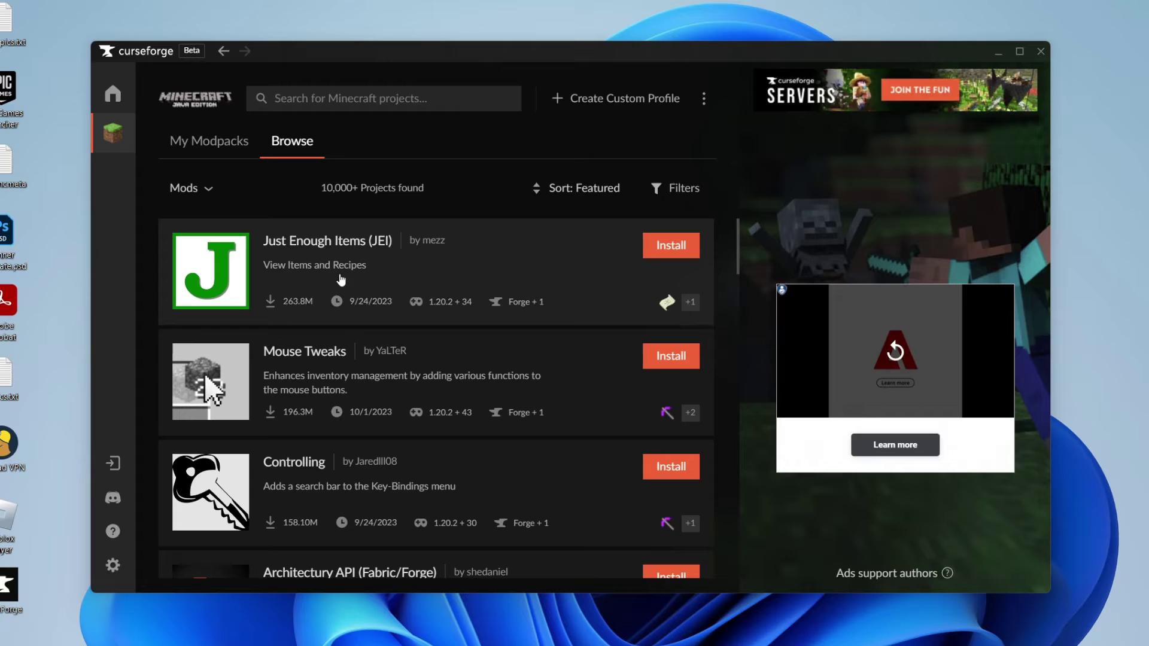
Install Just Enough Items (JEI) into a new profile named Server.
left_click(671, 245)
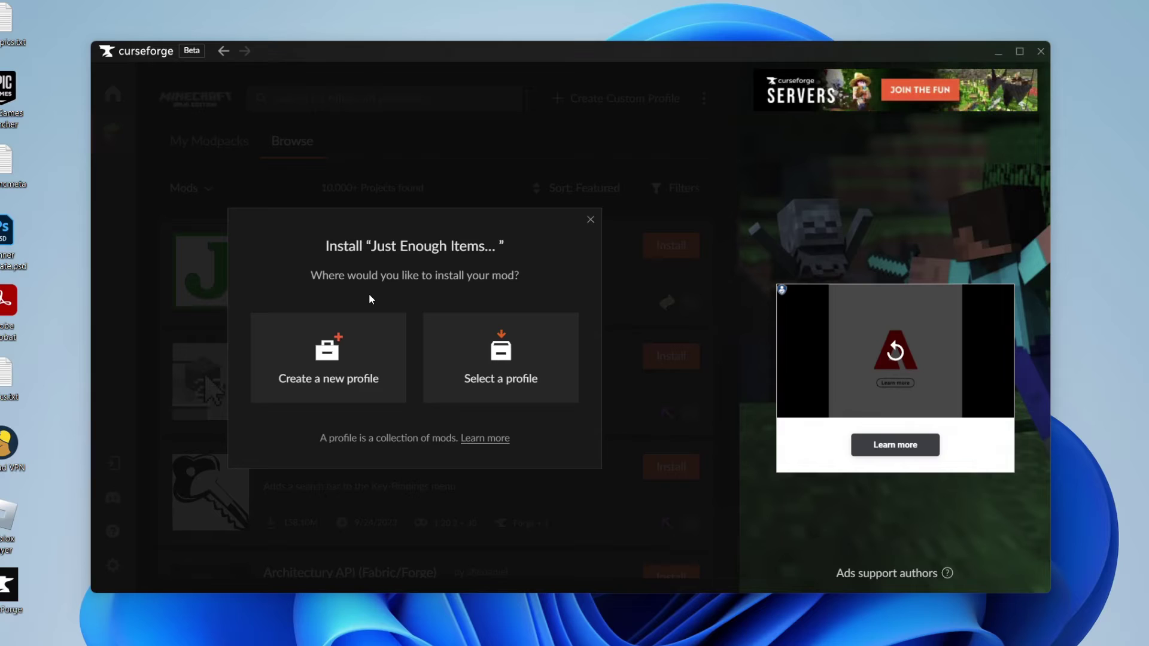
left_click(317, 349)
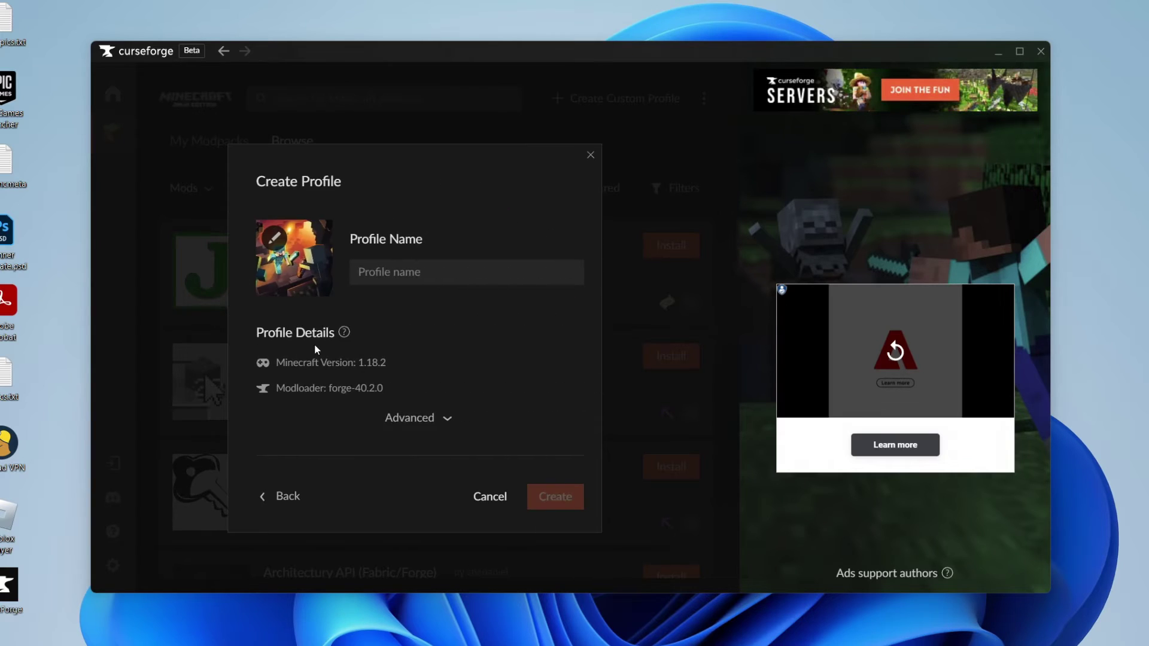
left_click(435, 277)
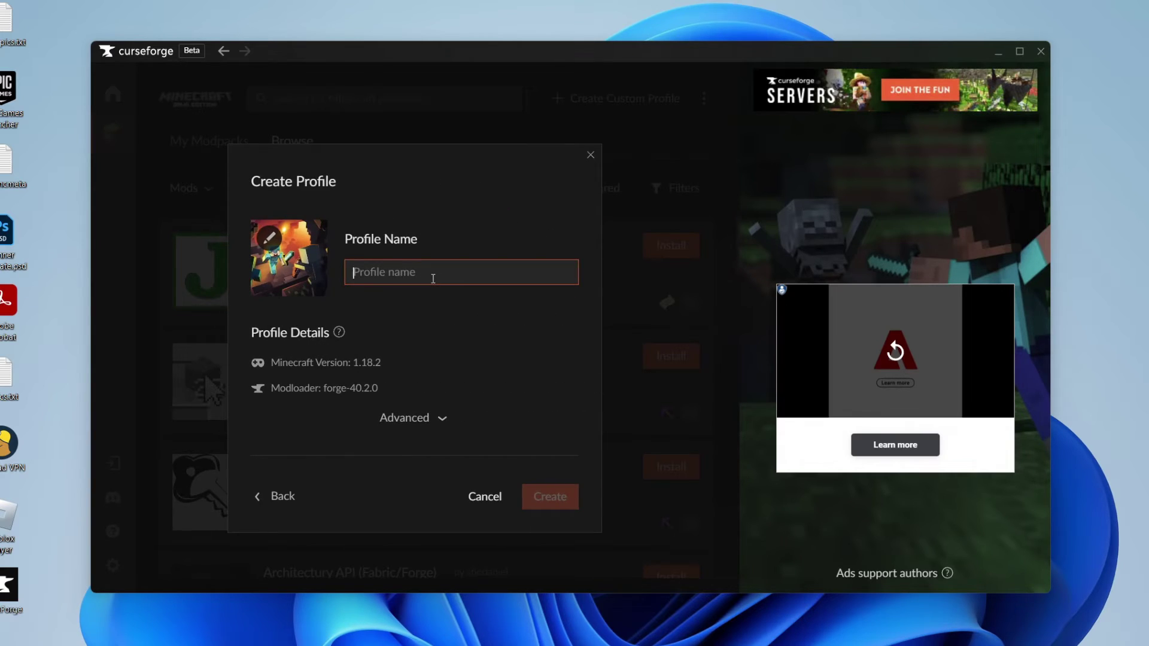
type("Server mods")
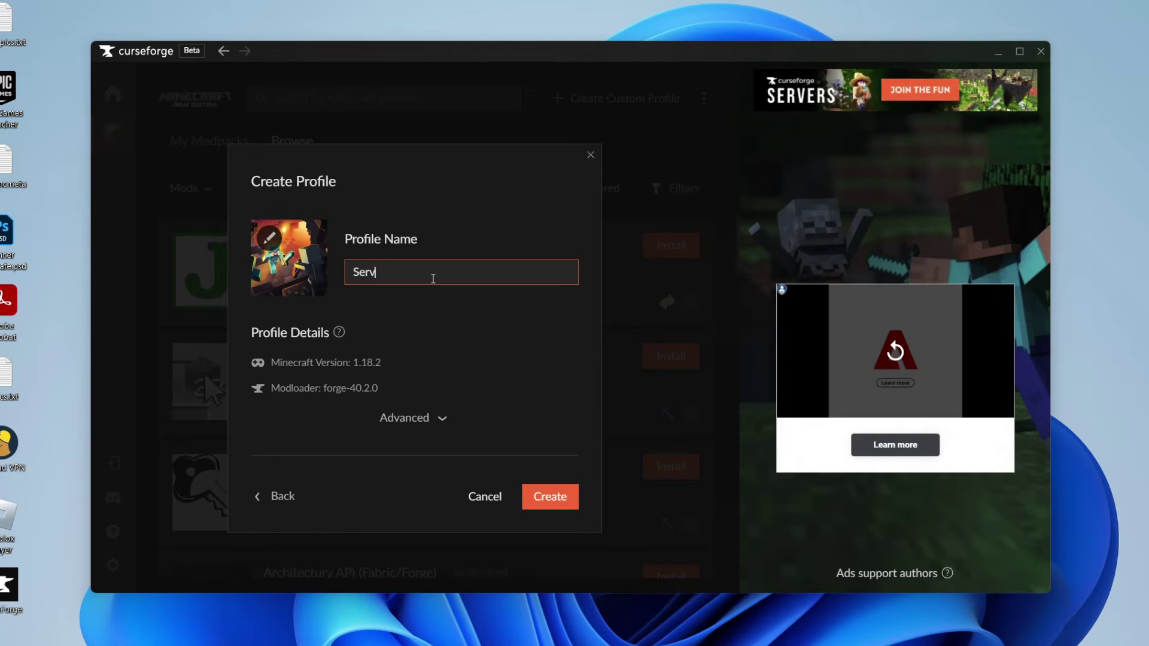
left_click(538, 501)
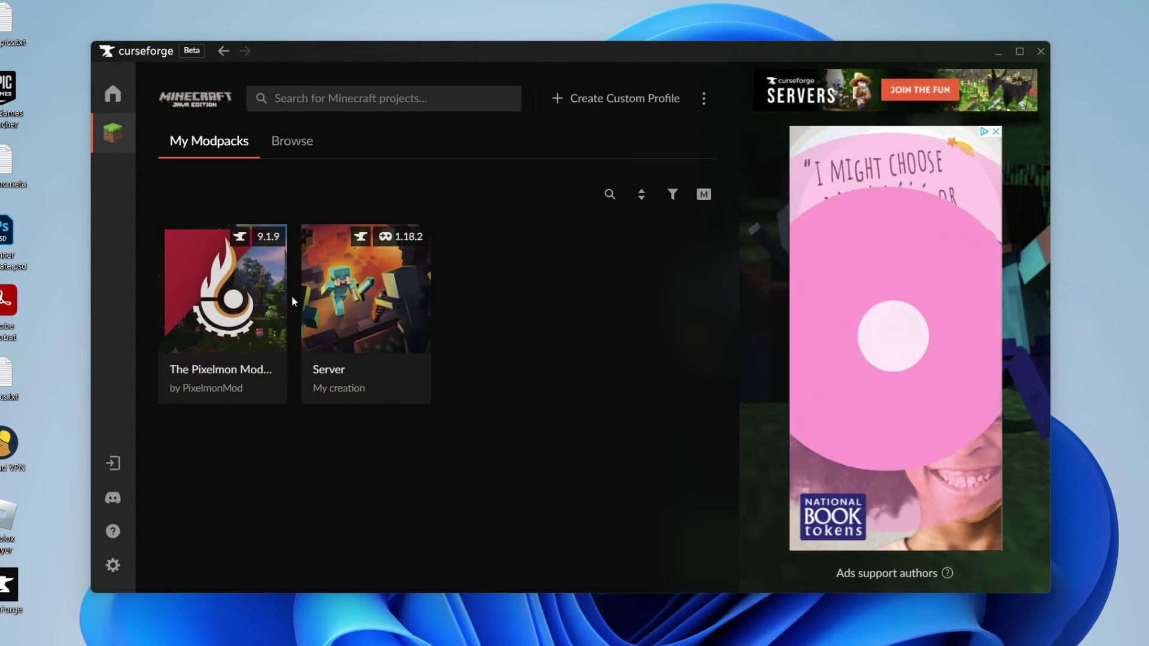
Return to the project catalogue from the installed modpacks and filter it to Mods.
left_click(296, 151)
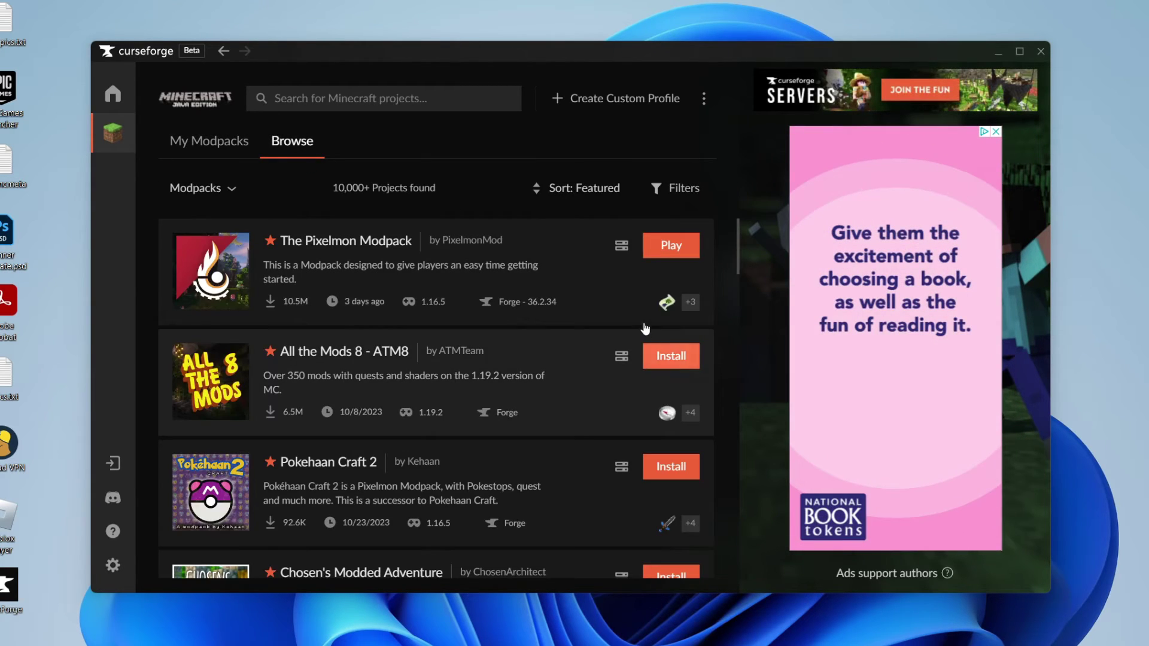
left_click(194, 187)
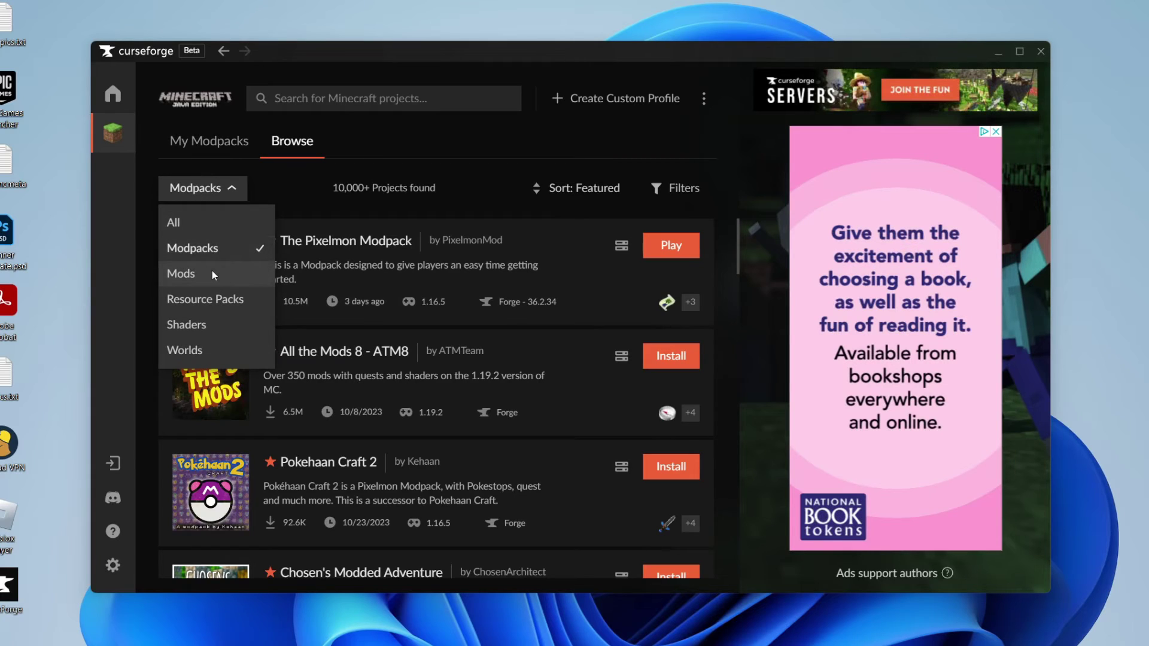
left_click(212, 274)
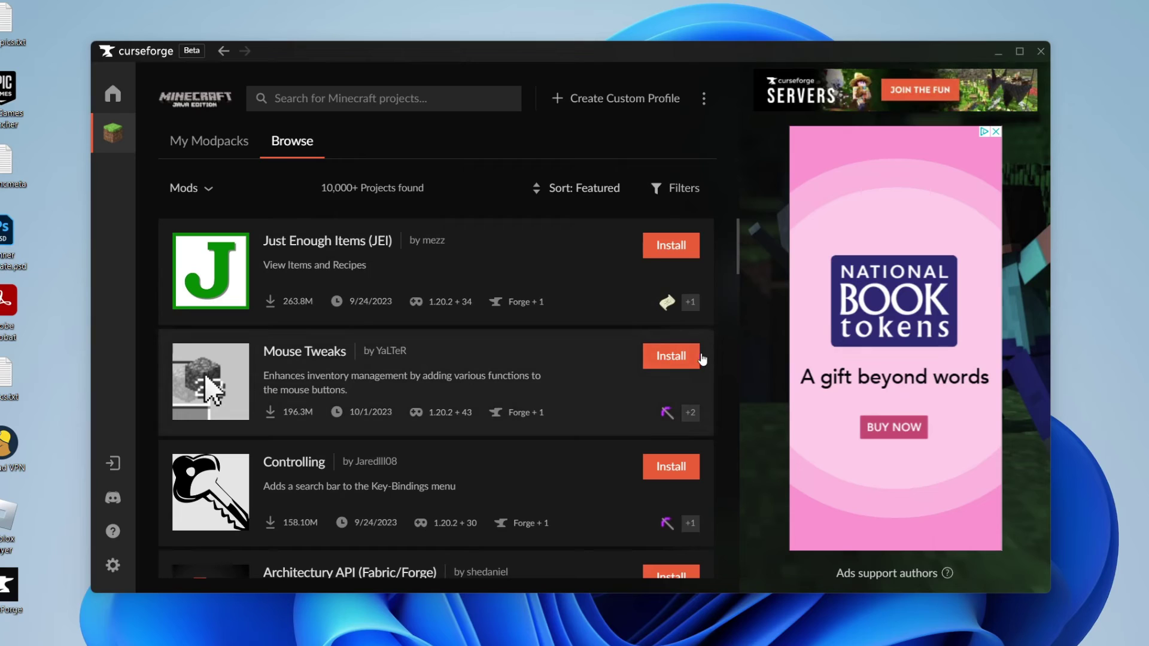
Try to install the Mouse Tweaks mod into an existing profile, and check the compatibility information for the Server profile.
left_click(686, 362)
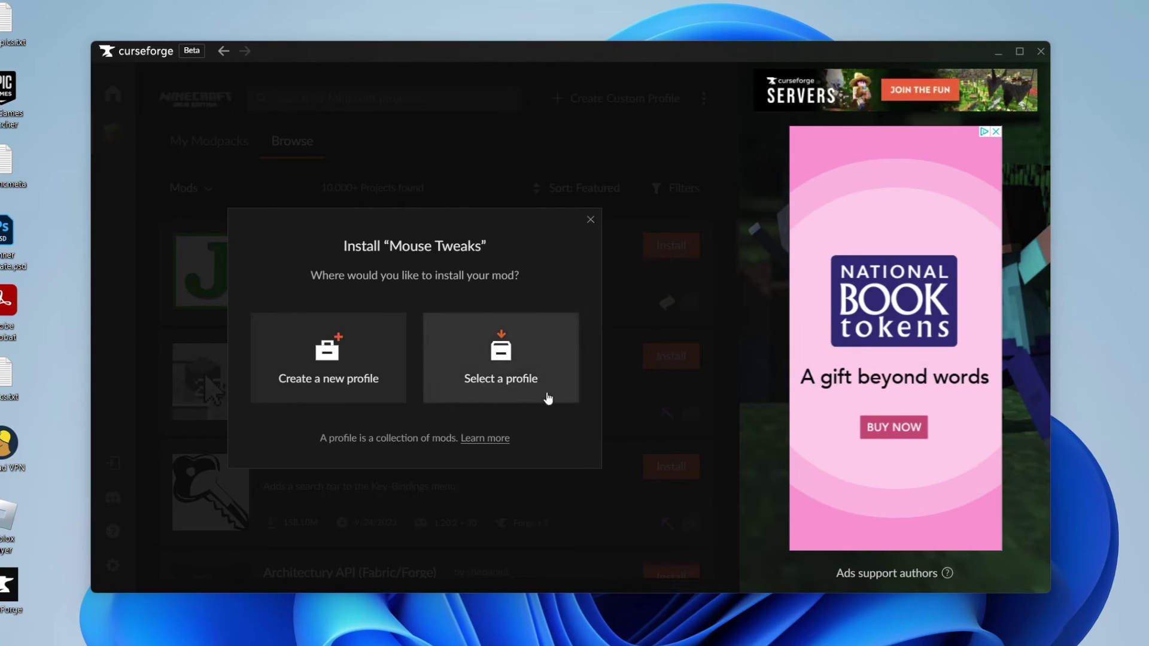
left_click(516, 376)
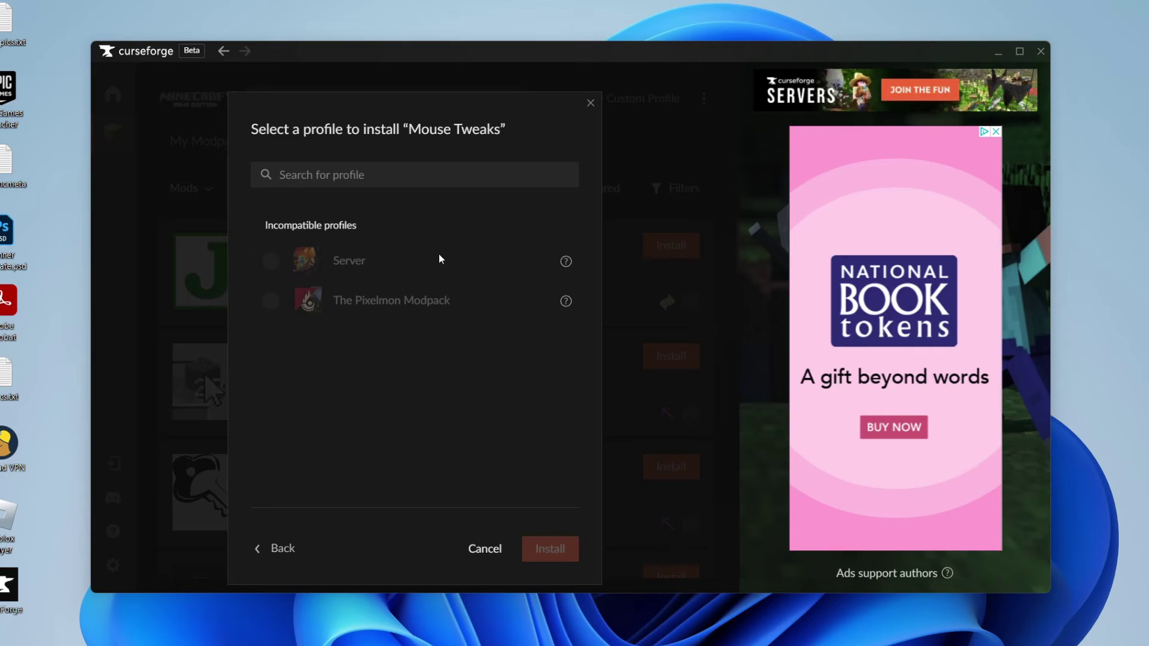
mouse_move(566, 262)
left_click(590, 103)
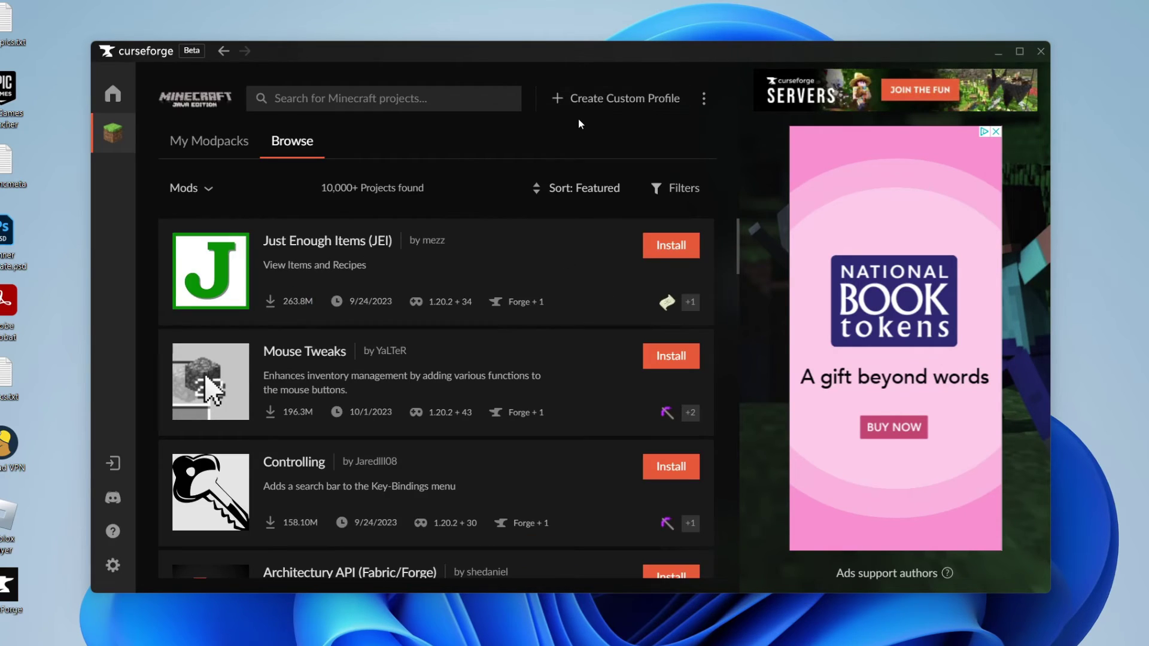
Review The Pixelmon Modpack and the Server profile in the list of installed modpacks.
left_click(215, 143)
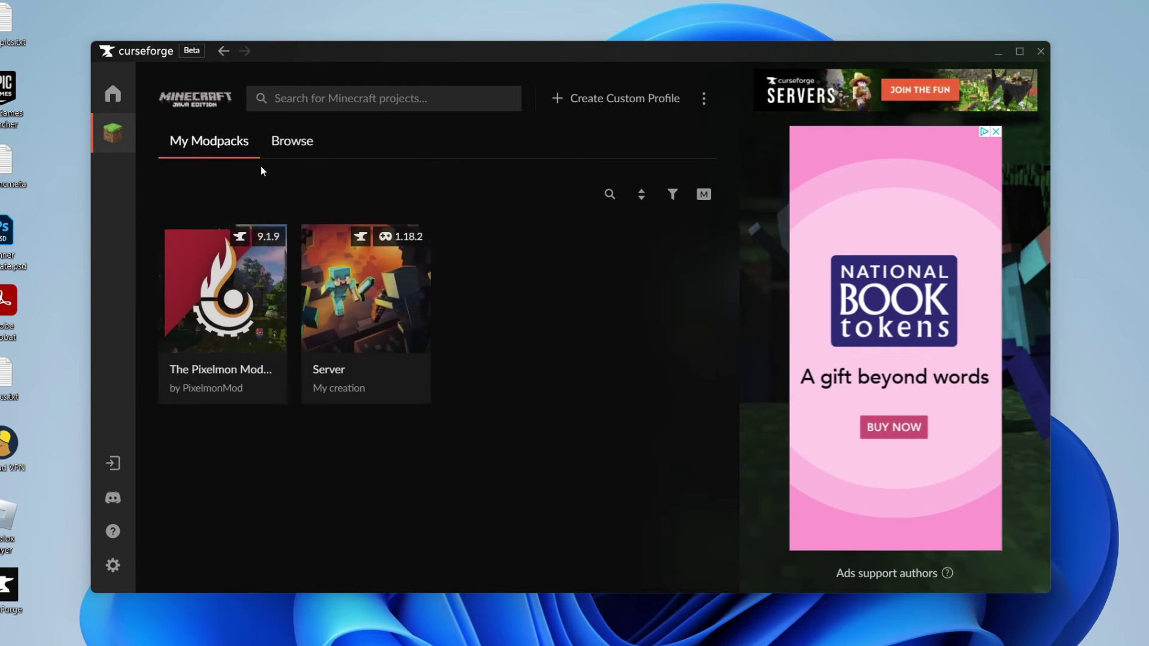
mouse_move(381, 397)
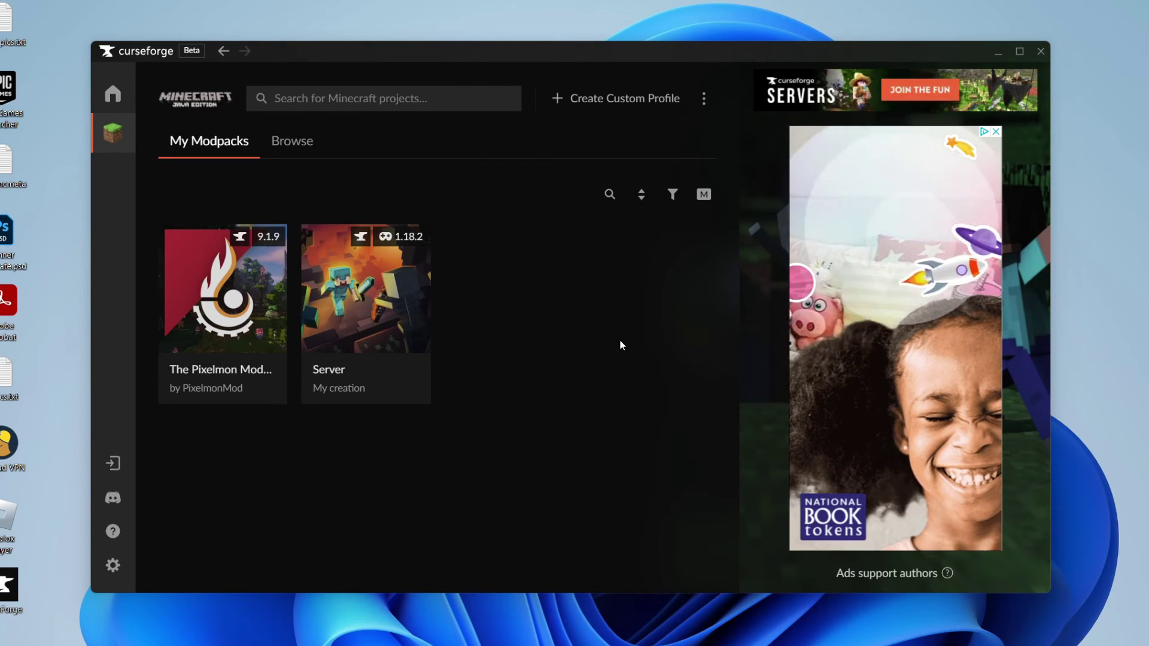
mouse_move(256, 302)
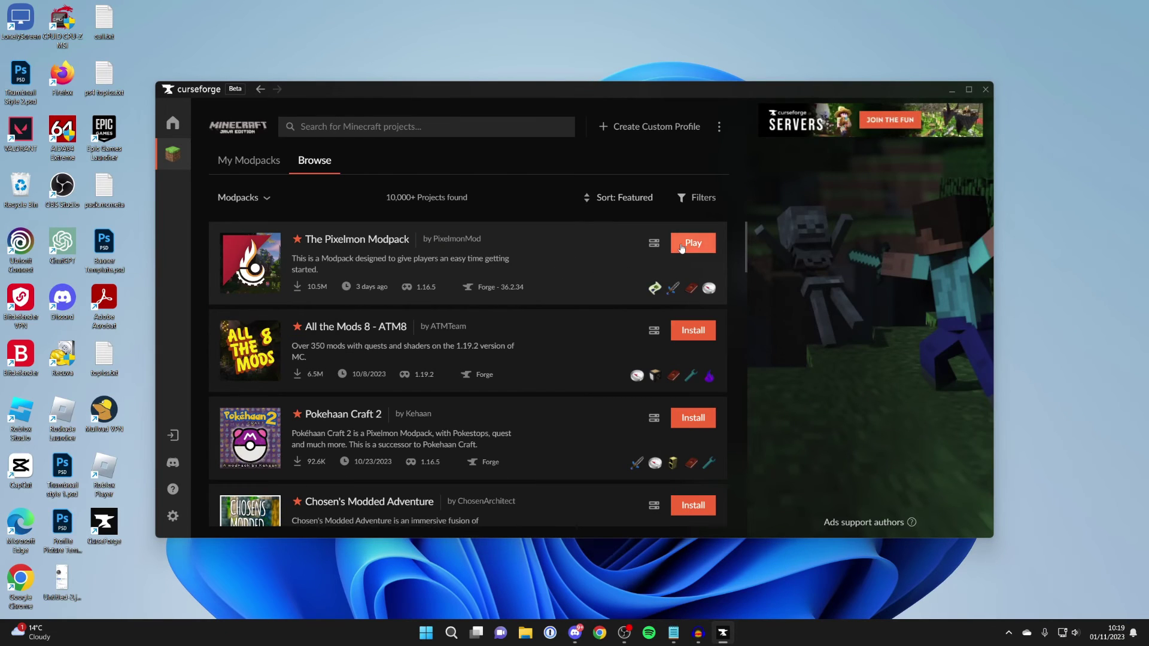
Launch The Pixelmon Modpack from the installed modpacks, logging in to the Minecraft Launcher with the Microsoft account to start the game.
left_click(261, 166)
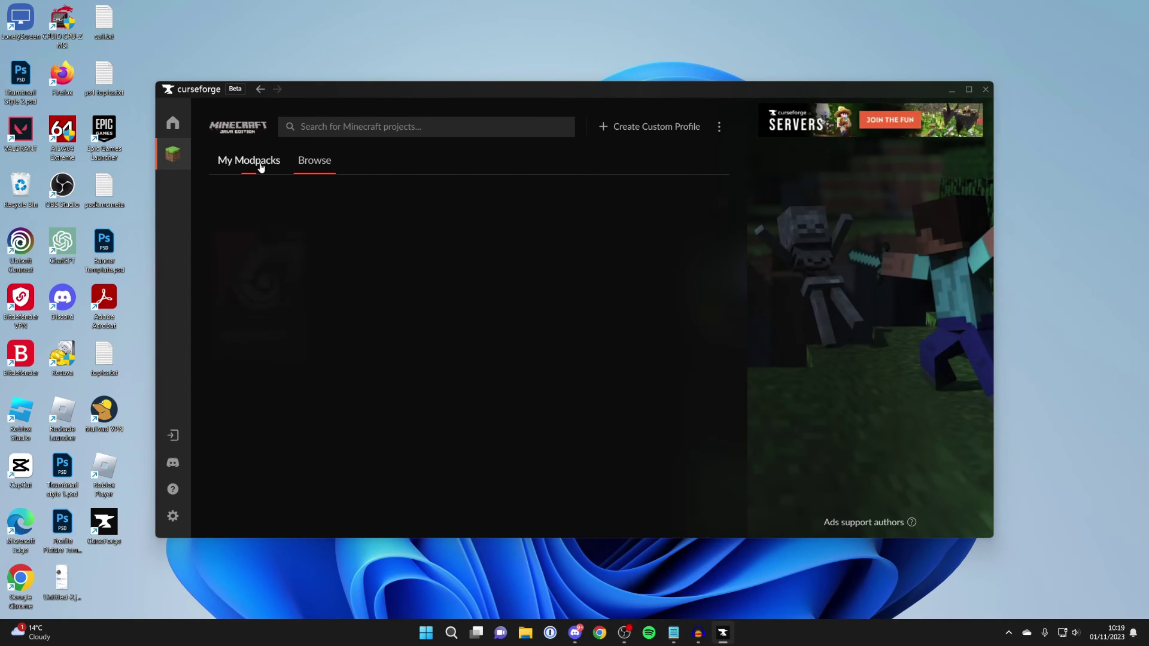
mouse_move(260, 261)
left_click(249, 299)
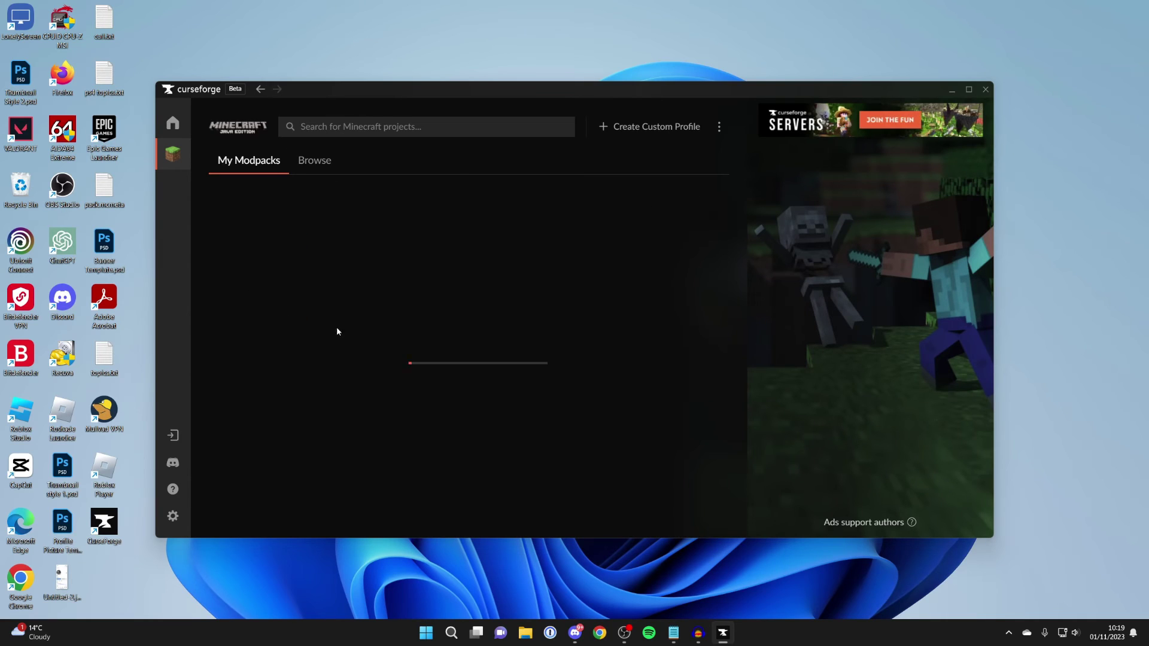
left_click(694, 210)
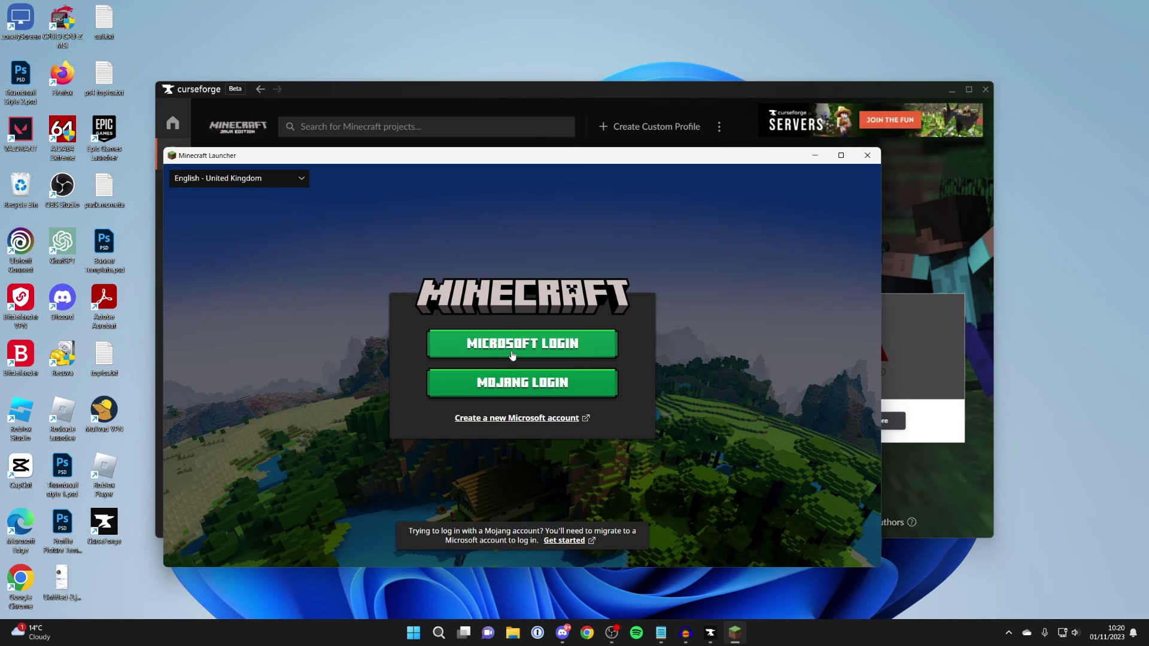
left_click(529, 347)
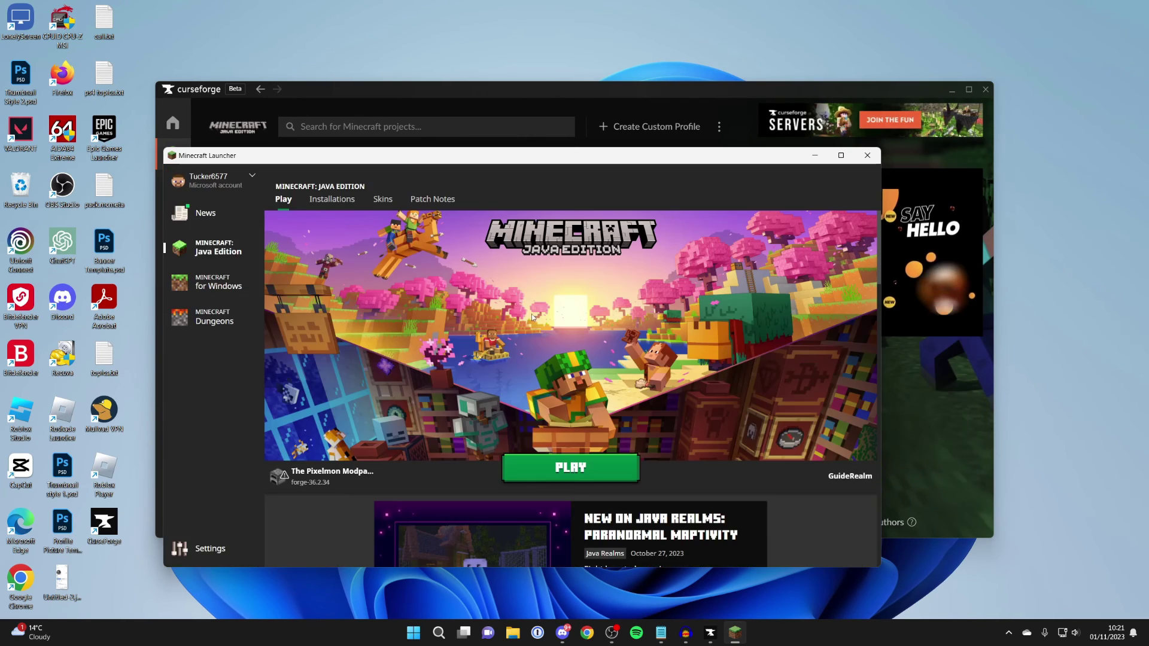
left_click(579, 469)
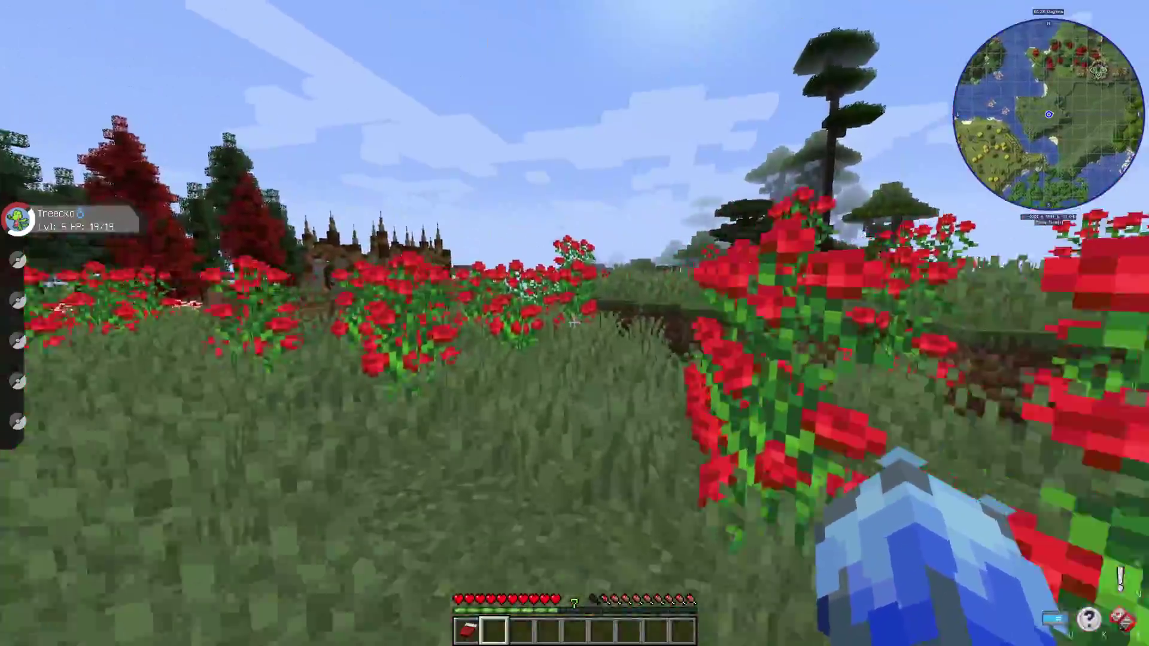
key("w")
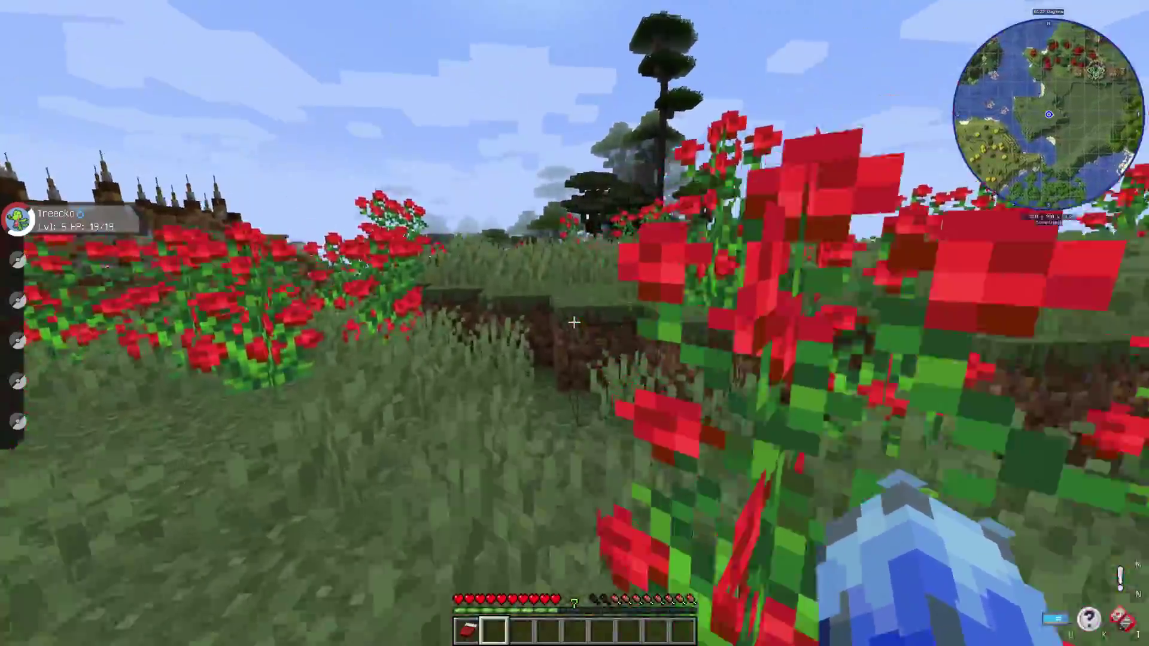
key("w")
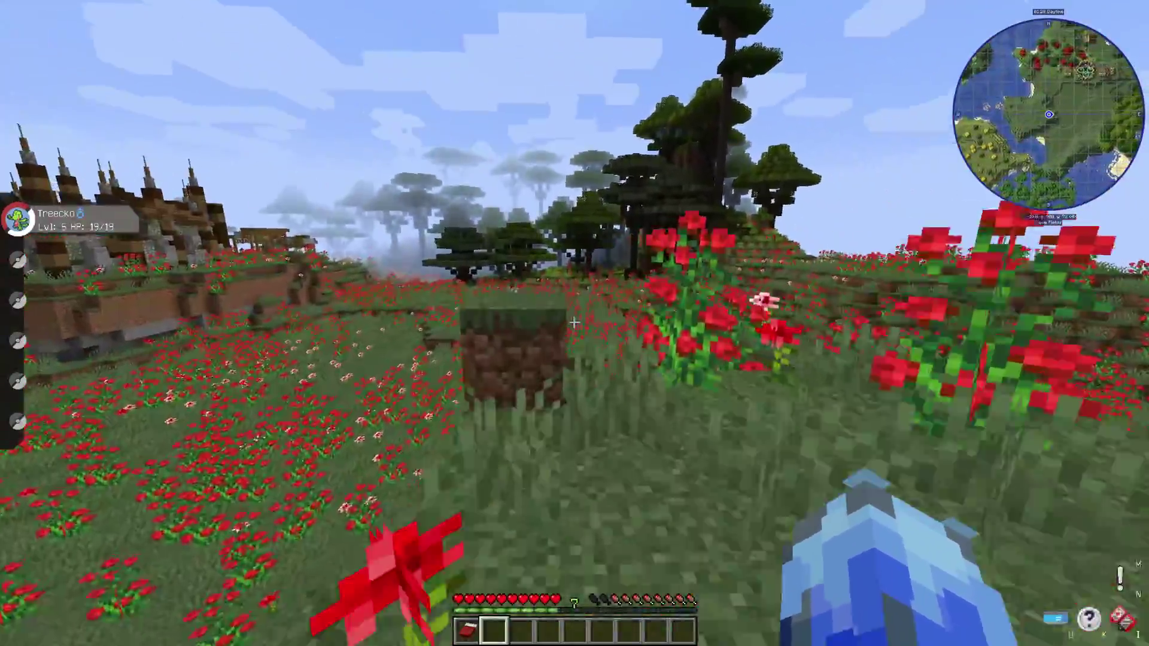
key("w")
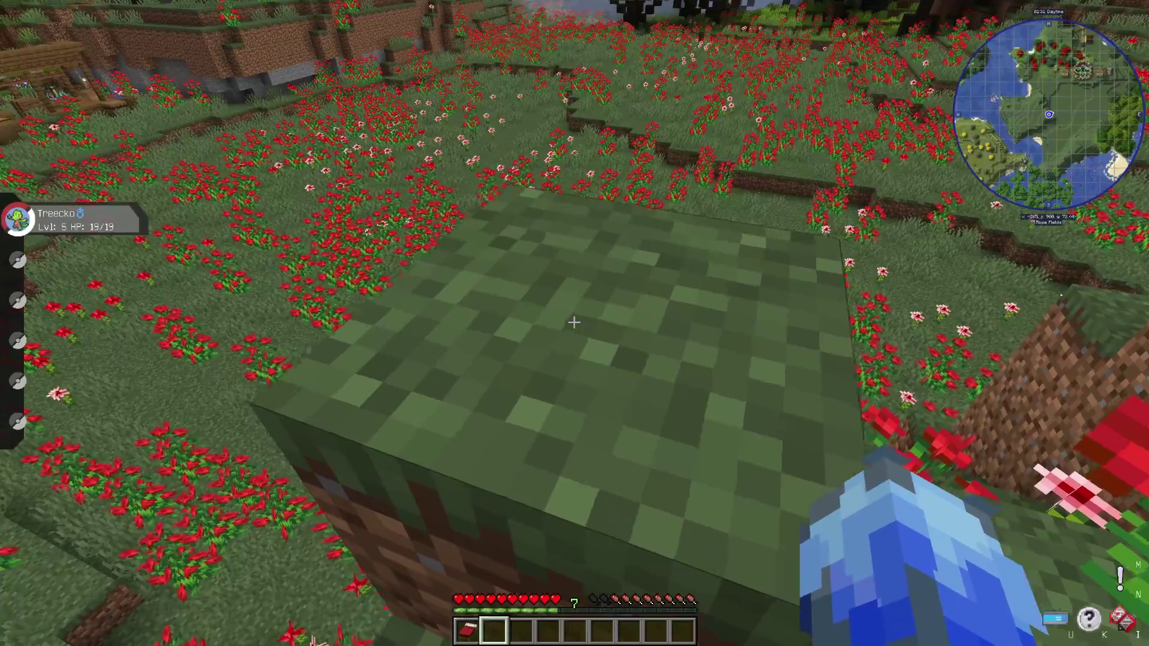
key("w")
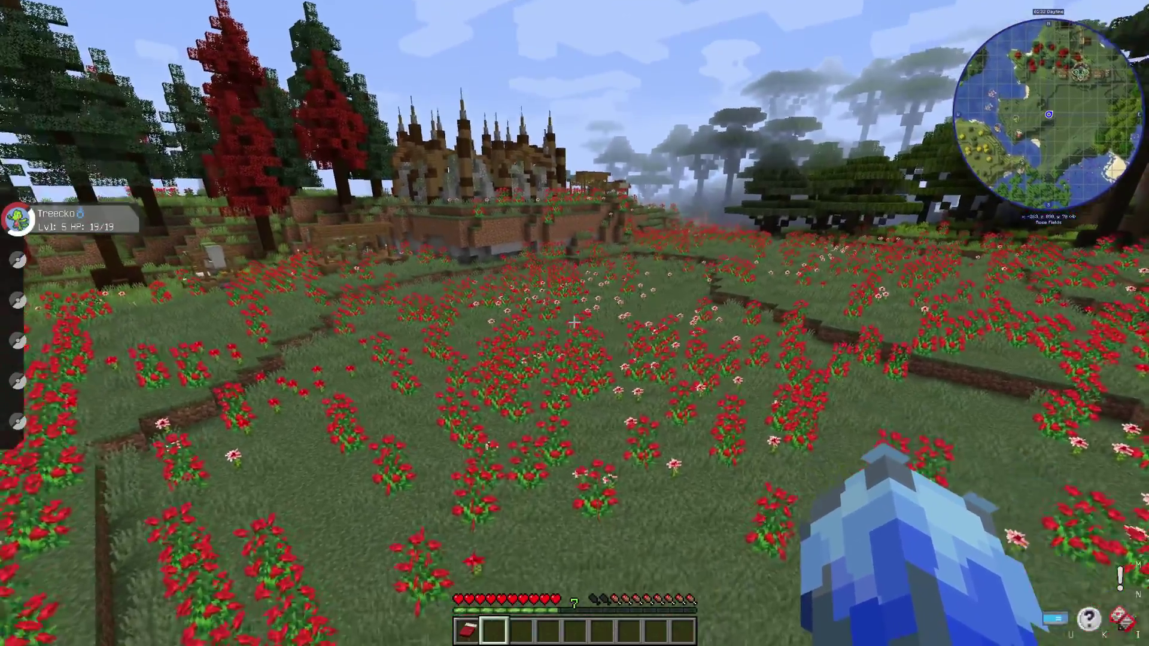
key("w")
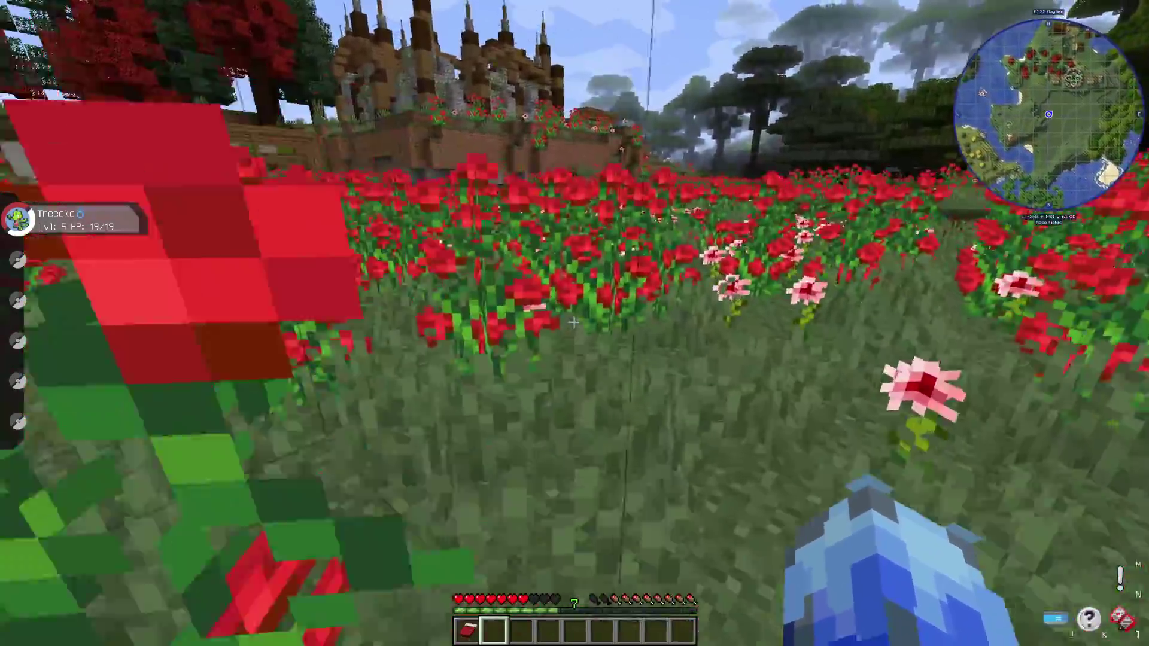
key("w")
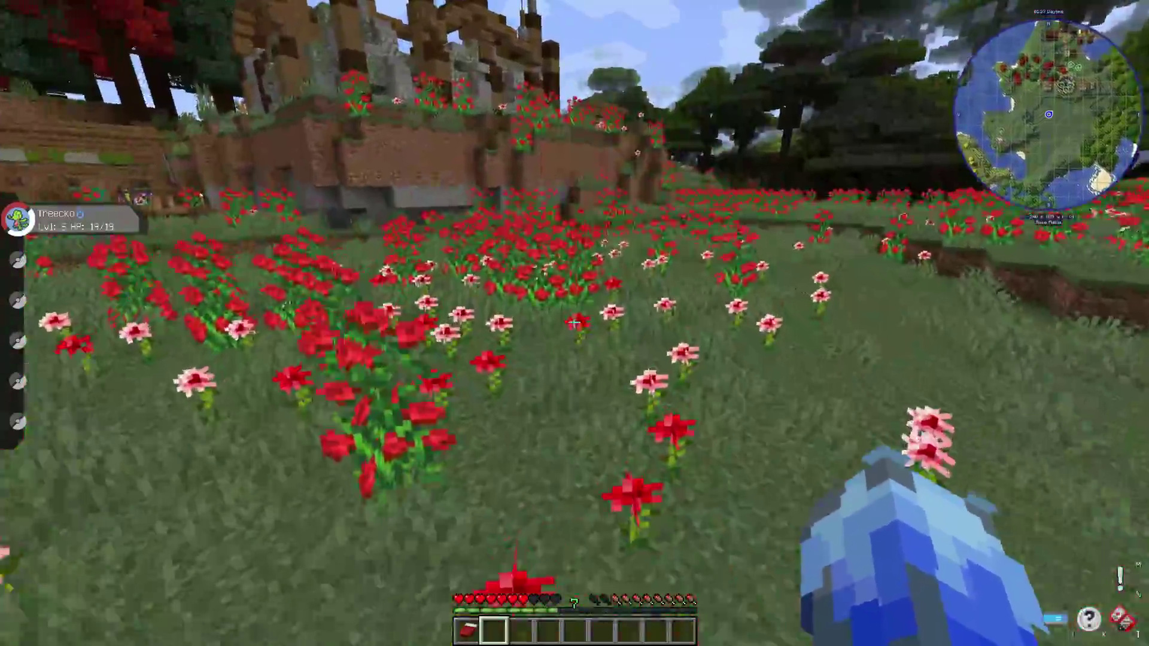
key("w")
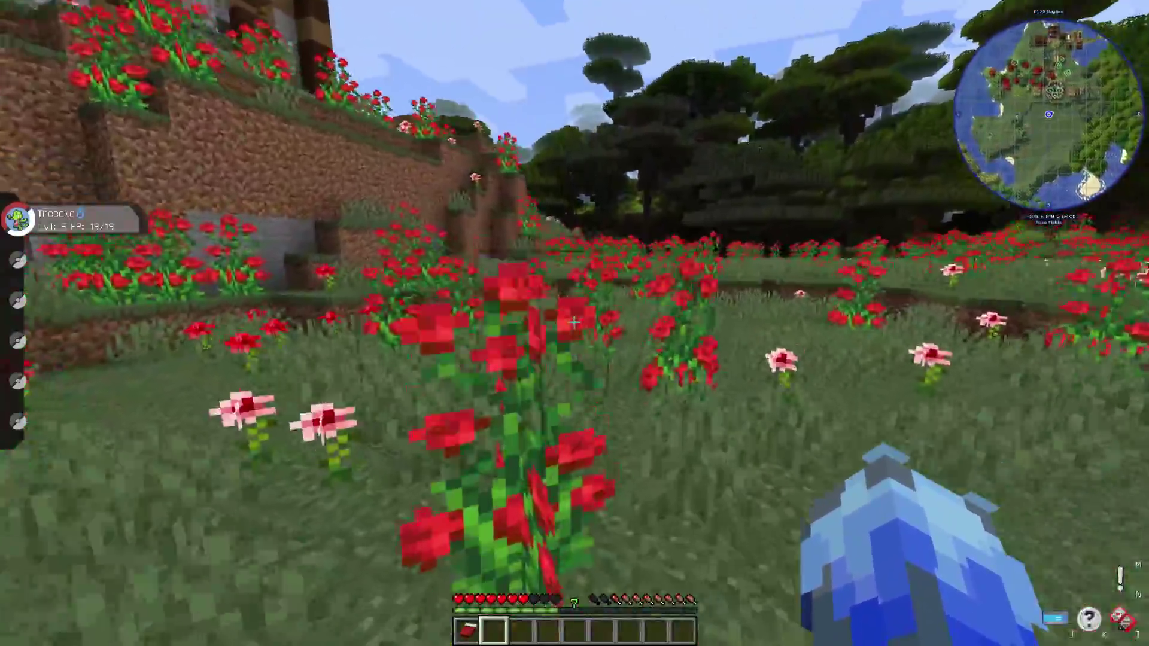